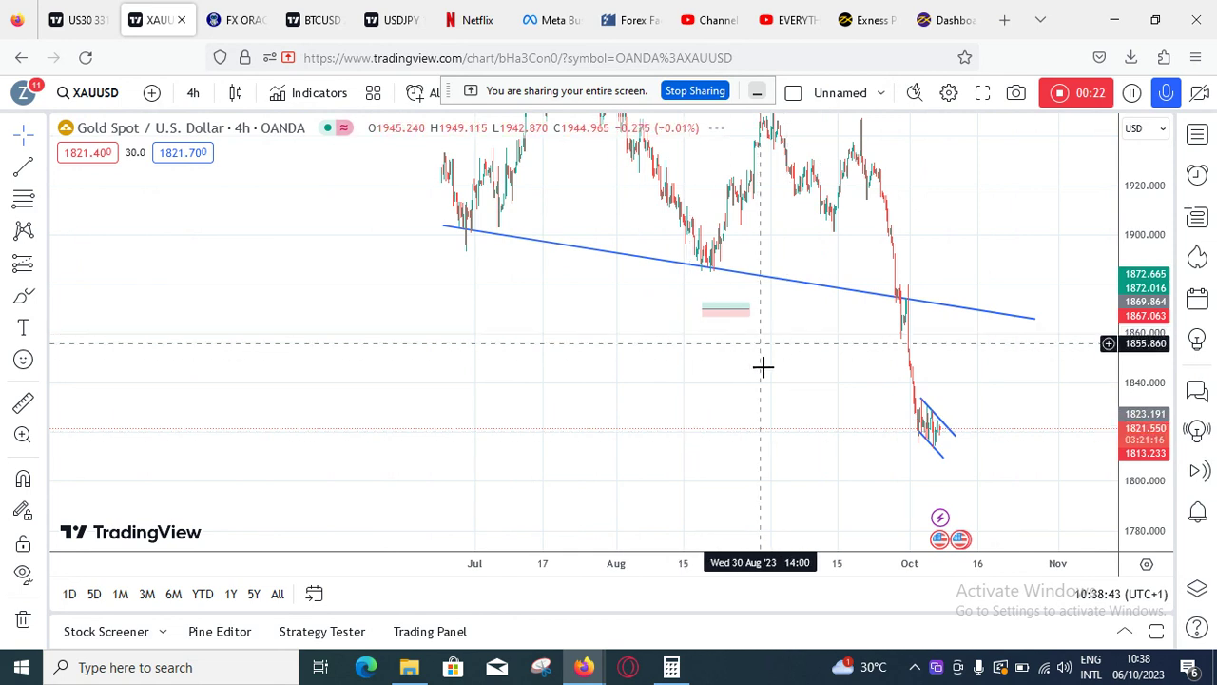
Delete the leftover small position box, keeping only the long position targeting about 1870 with stop near 1813.
click(949, 381)
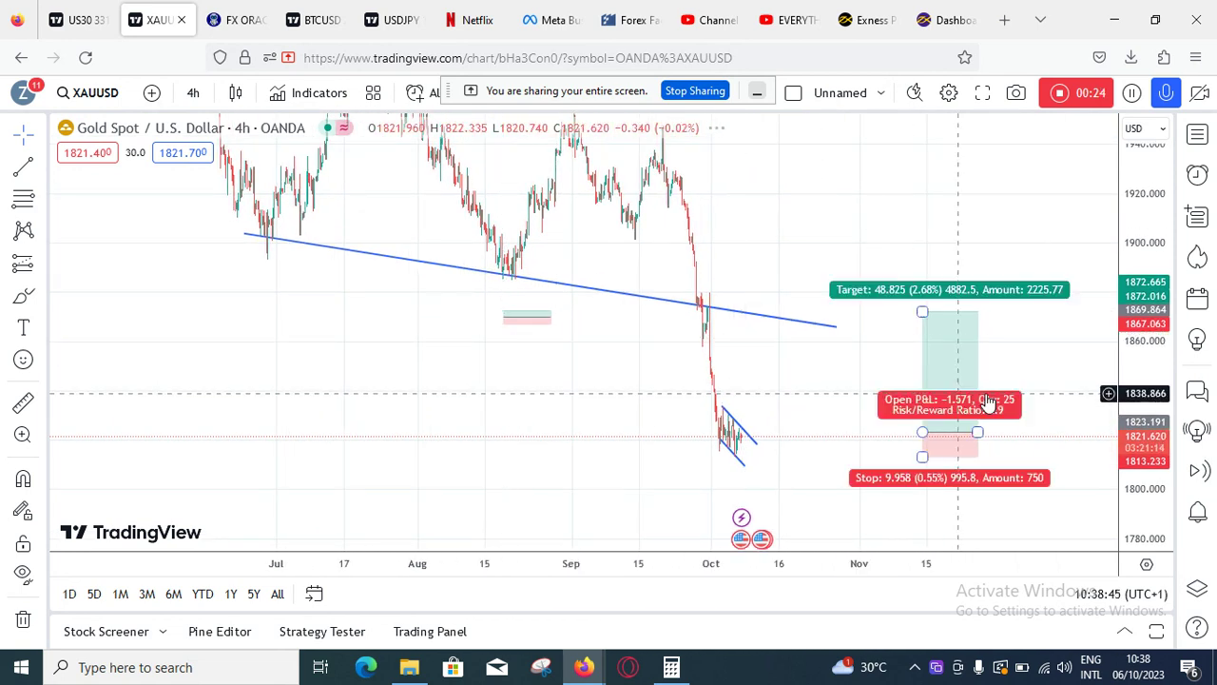
click(527, 316)
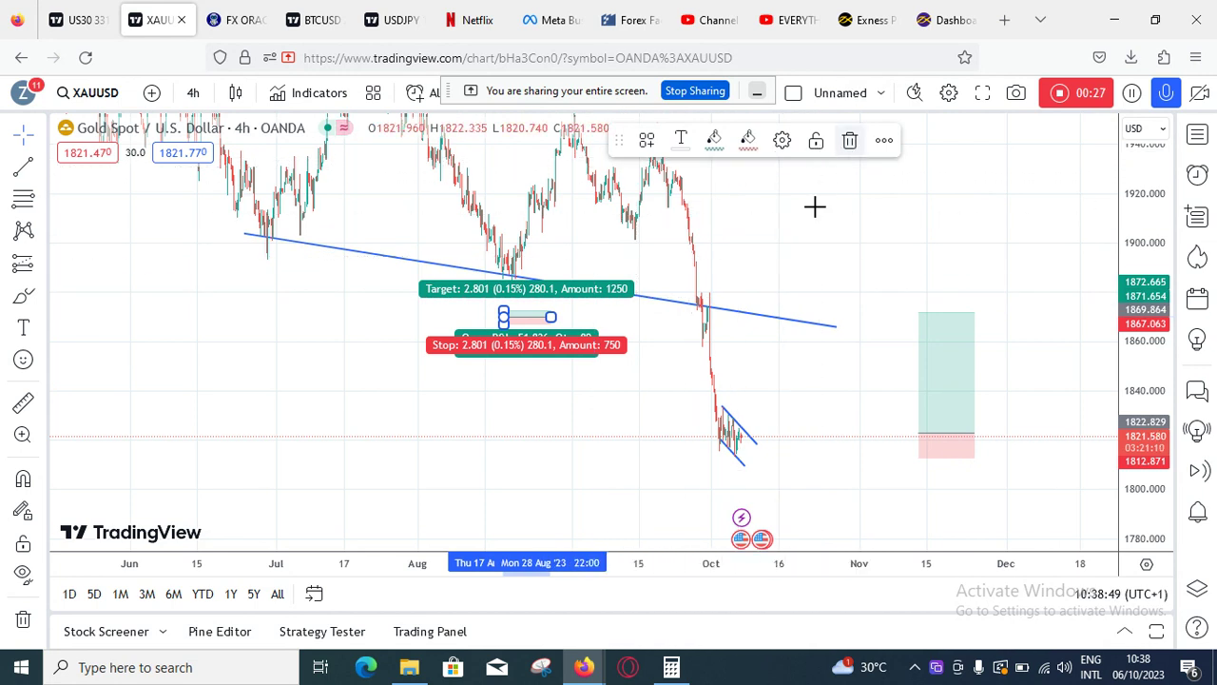
key(Delete)
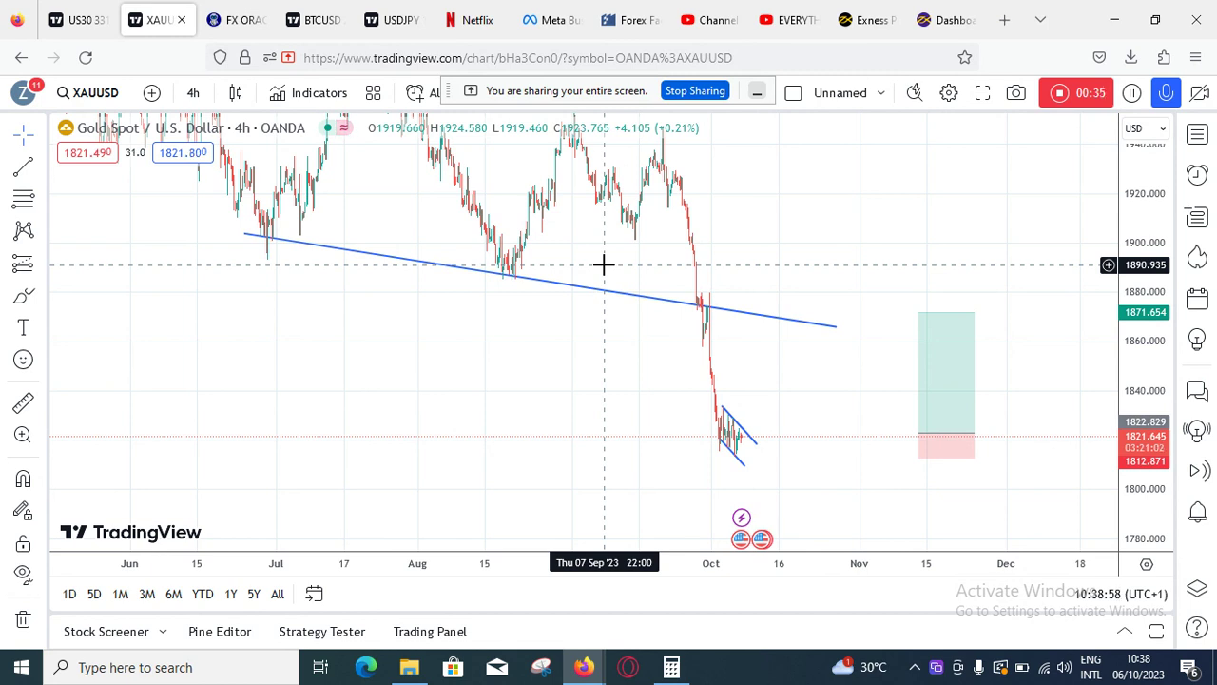
mouse_move(943, 352)
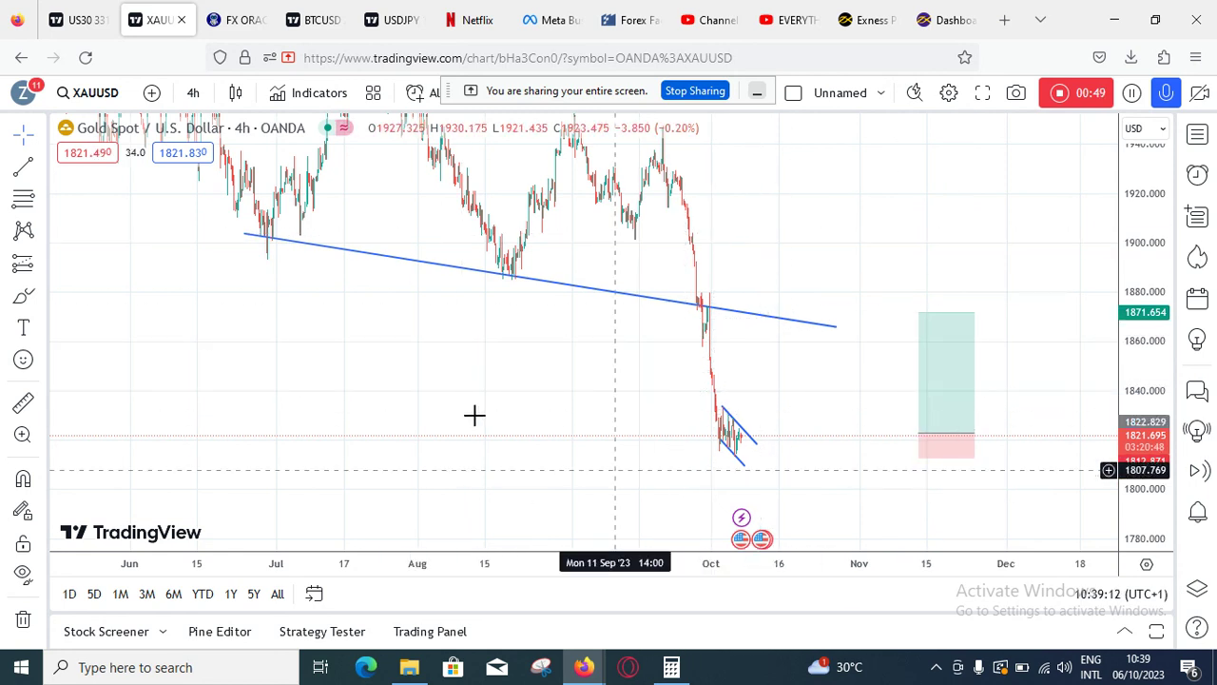
drag(585, 325, 588, 323)
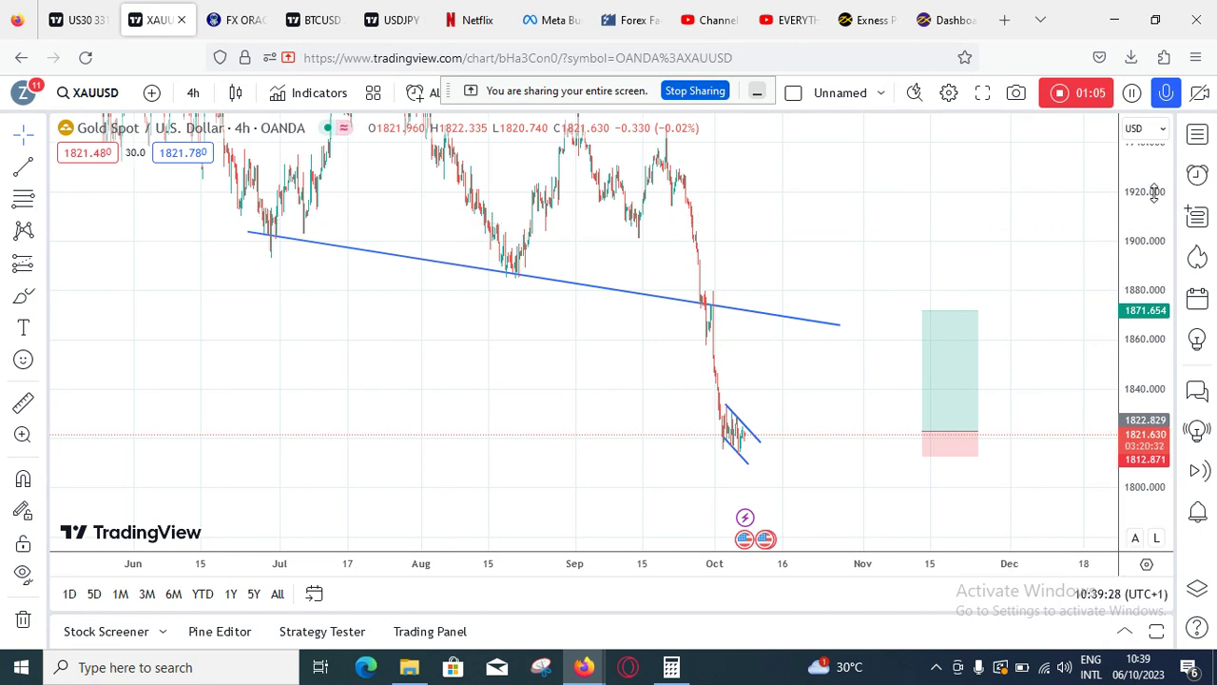
click(323, 24)
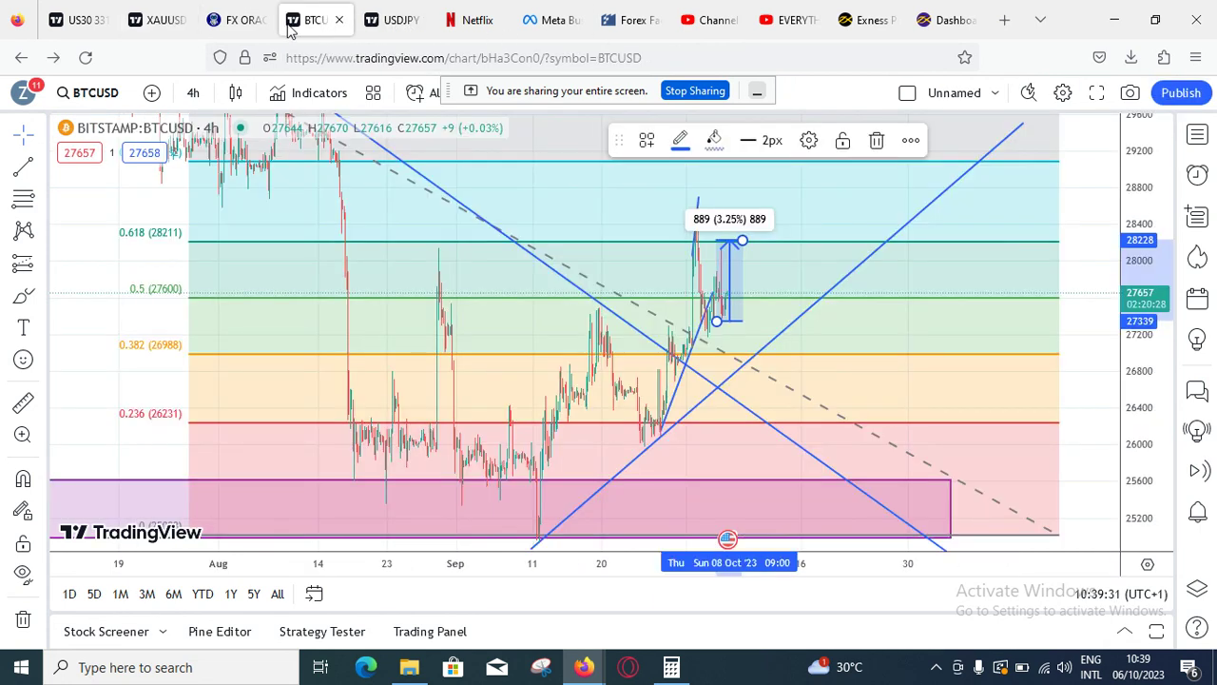
click(104, 21)
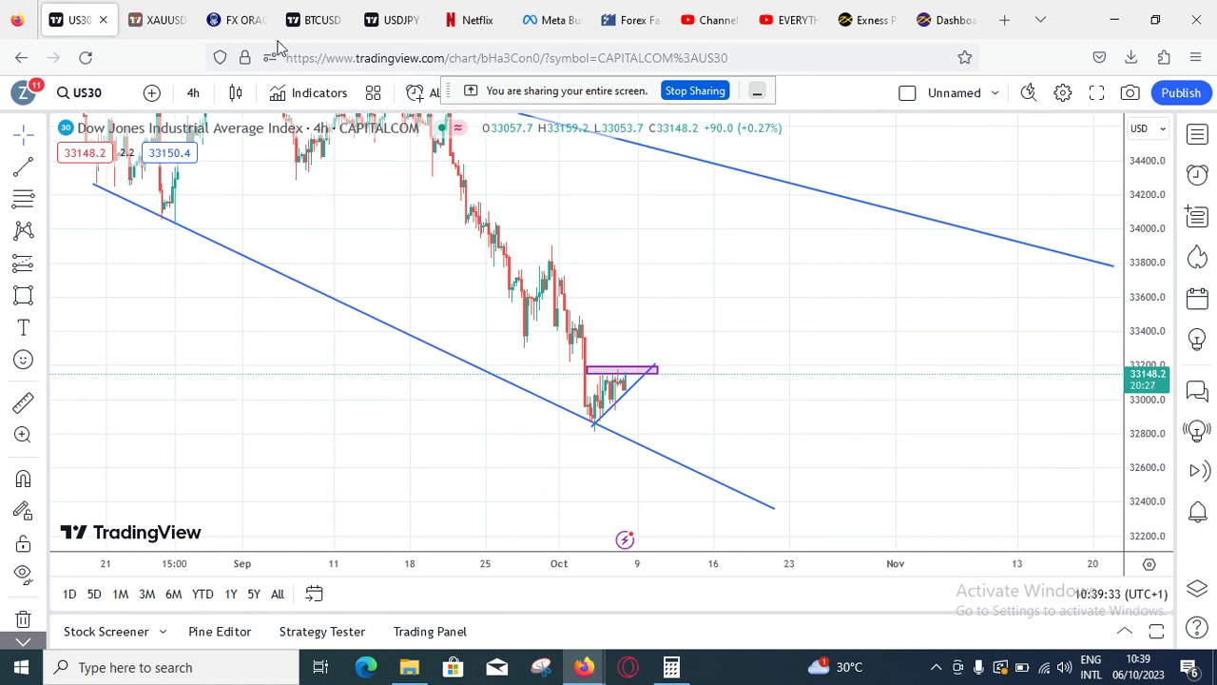
click(400, 28)
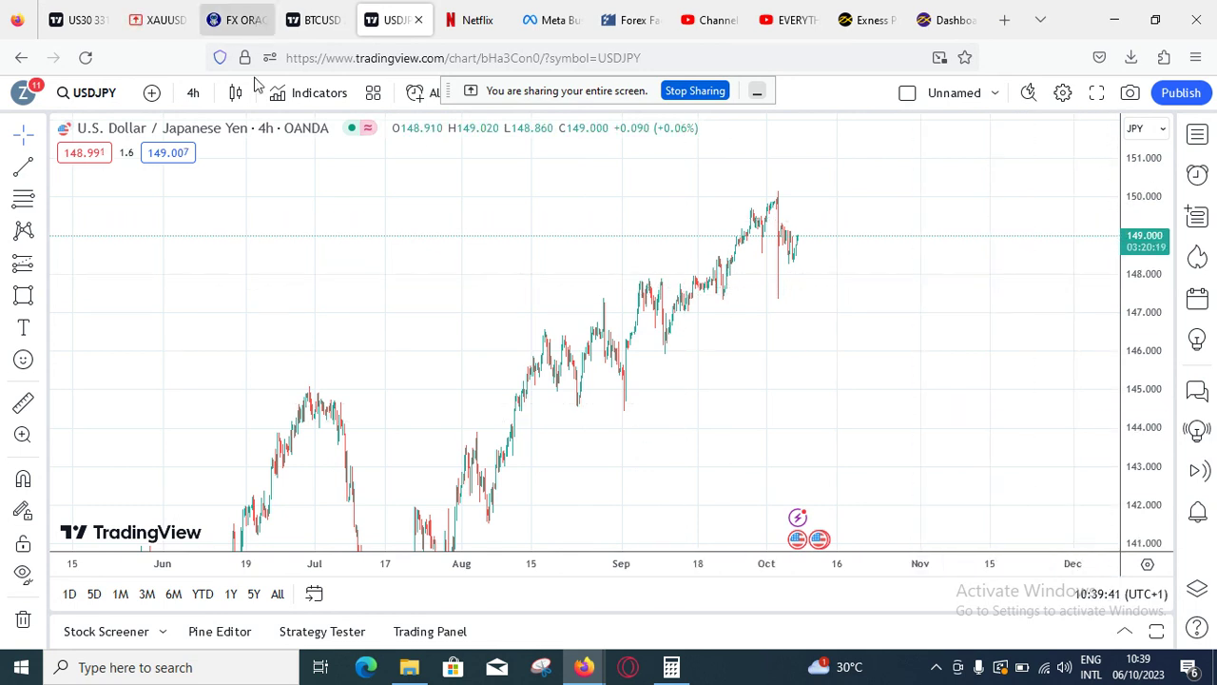
click(157, 20)
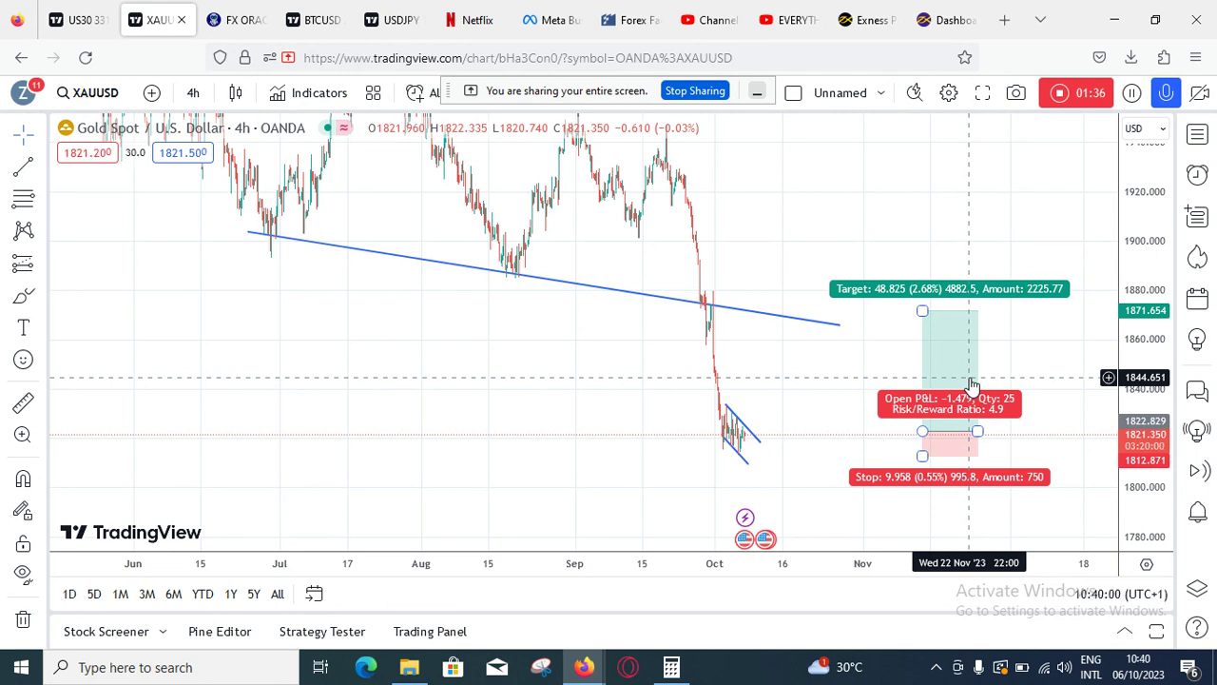
Move the long position left so its entry sits at the wedge breakout near 1825.36.
click(739, 448)
scroll(726, 456, up, 5)
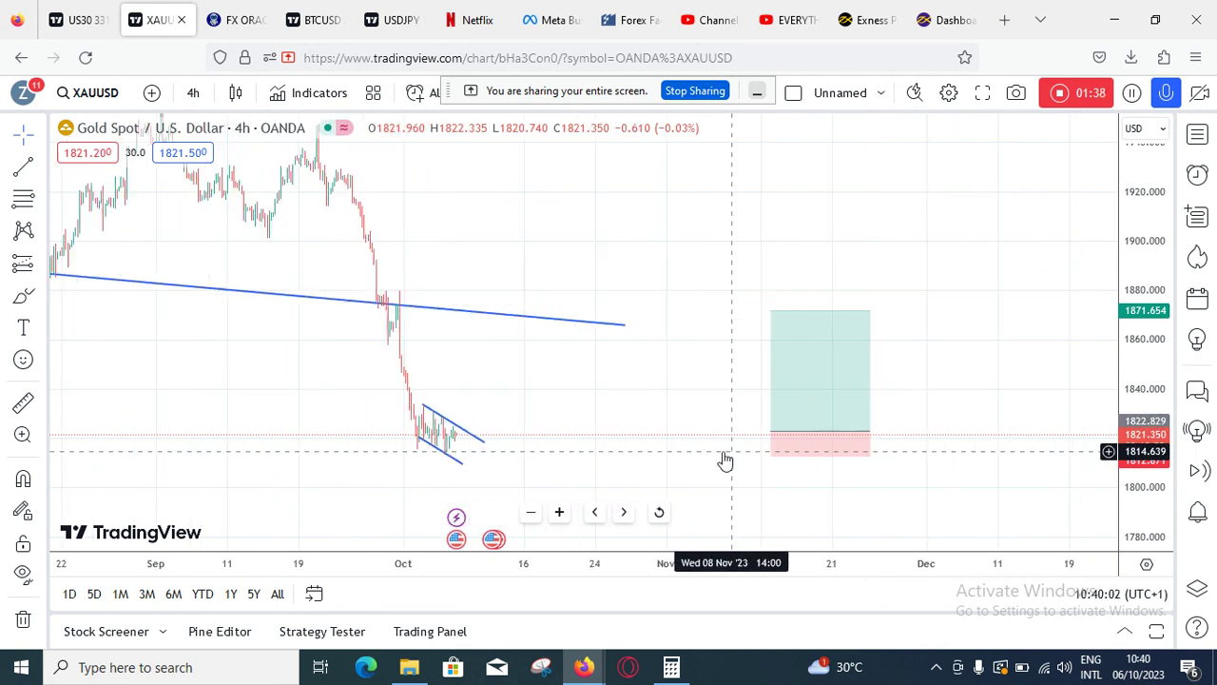
drag(504, 394, 770, 400)
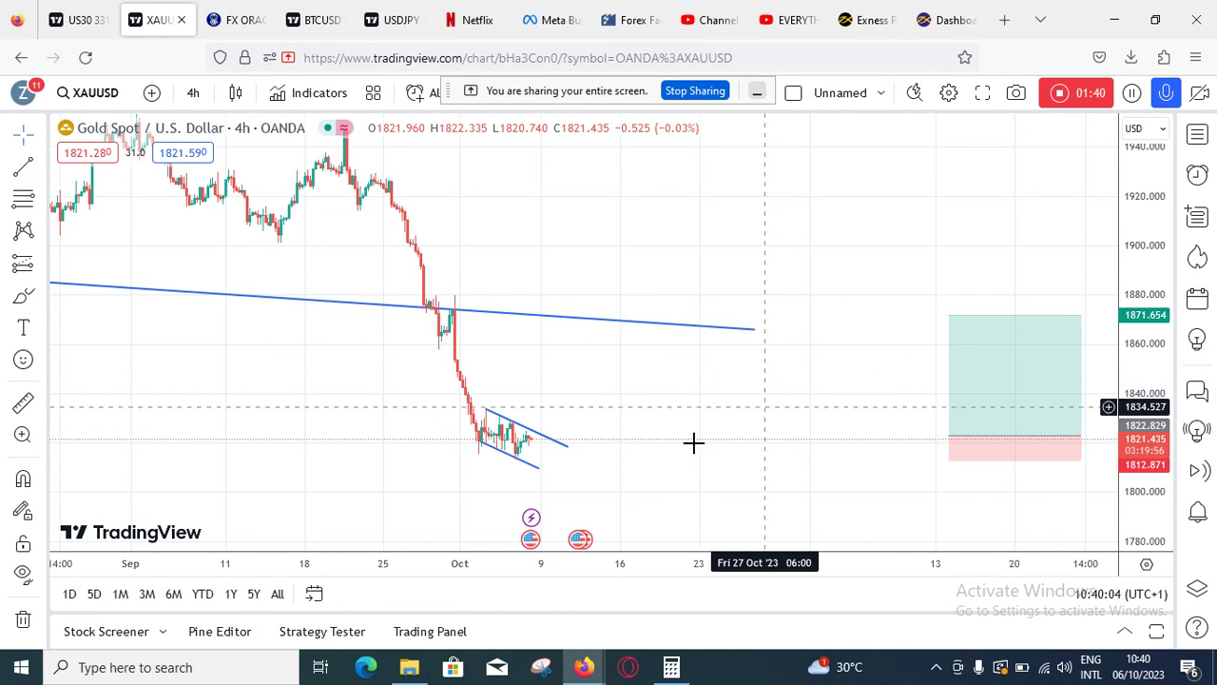
click(1056, 409)
drag(1056, 409, 1056, 397)
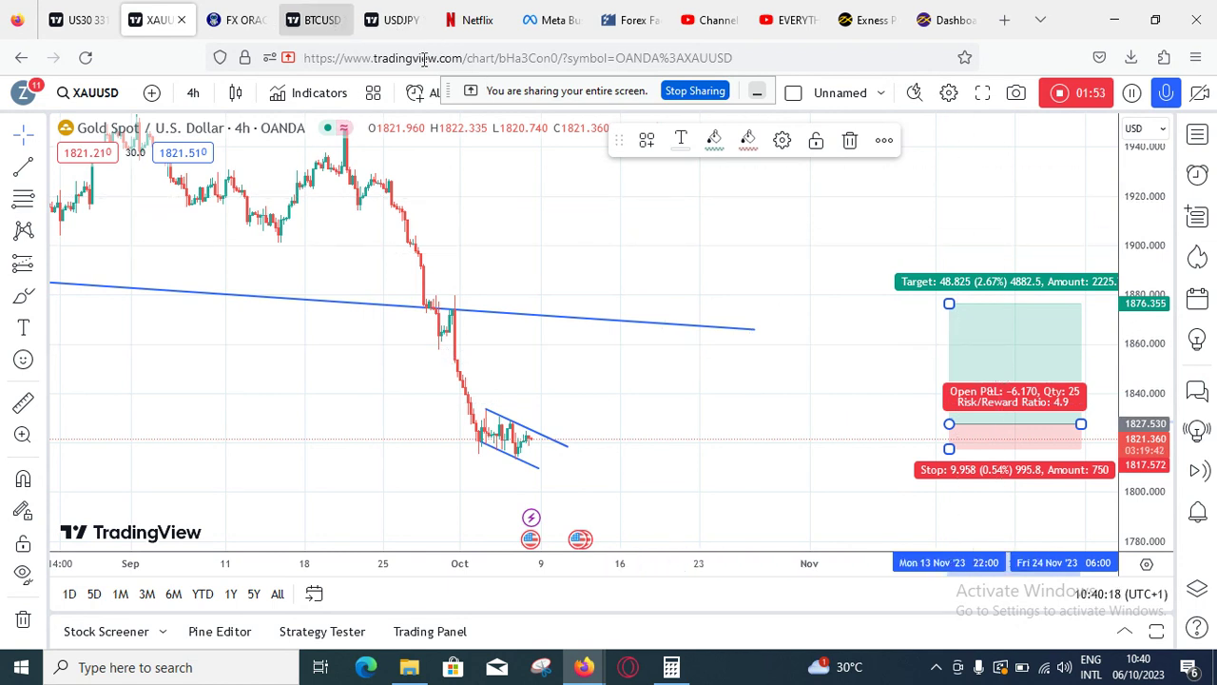
drag(999, 358, 581, 363)
scroll(748, 402, down, 5)
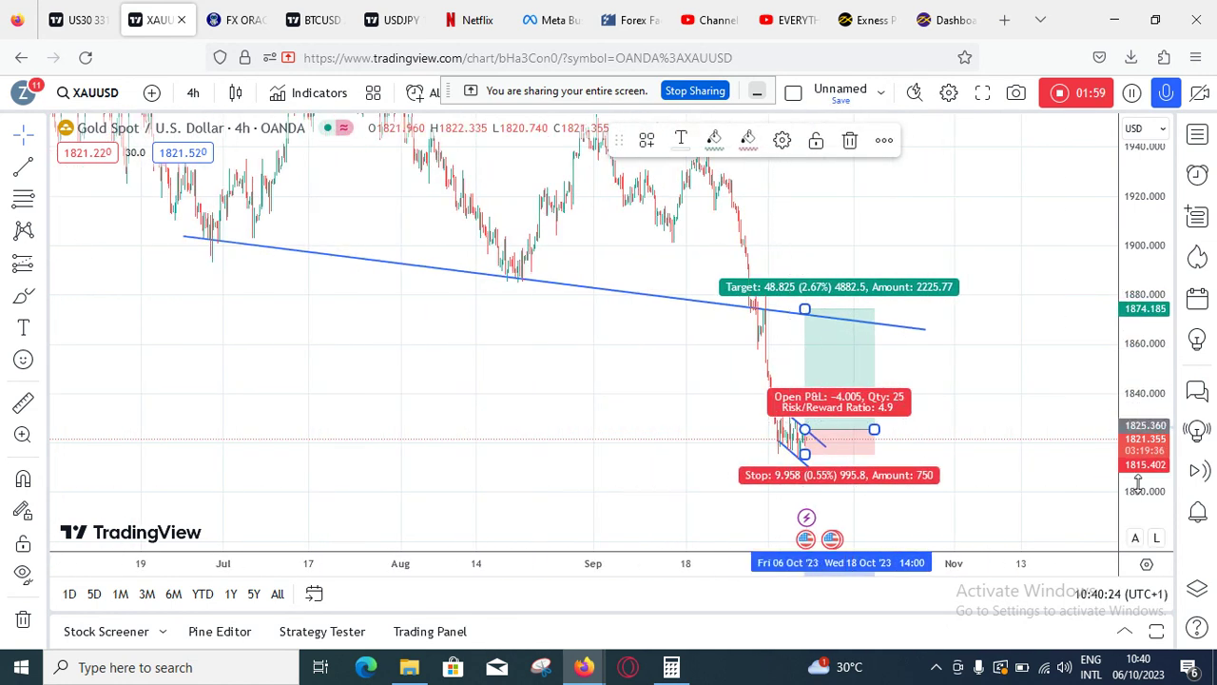
Place the long entry at 1822.738 on the breakout with a 10.596 stop below the wedge, for a 4.67 risk/reward.
drag(1127, 423, 1121, 407)
scroll(884, 250, up, 1)
drag(884, 250, 842, 155)
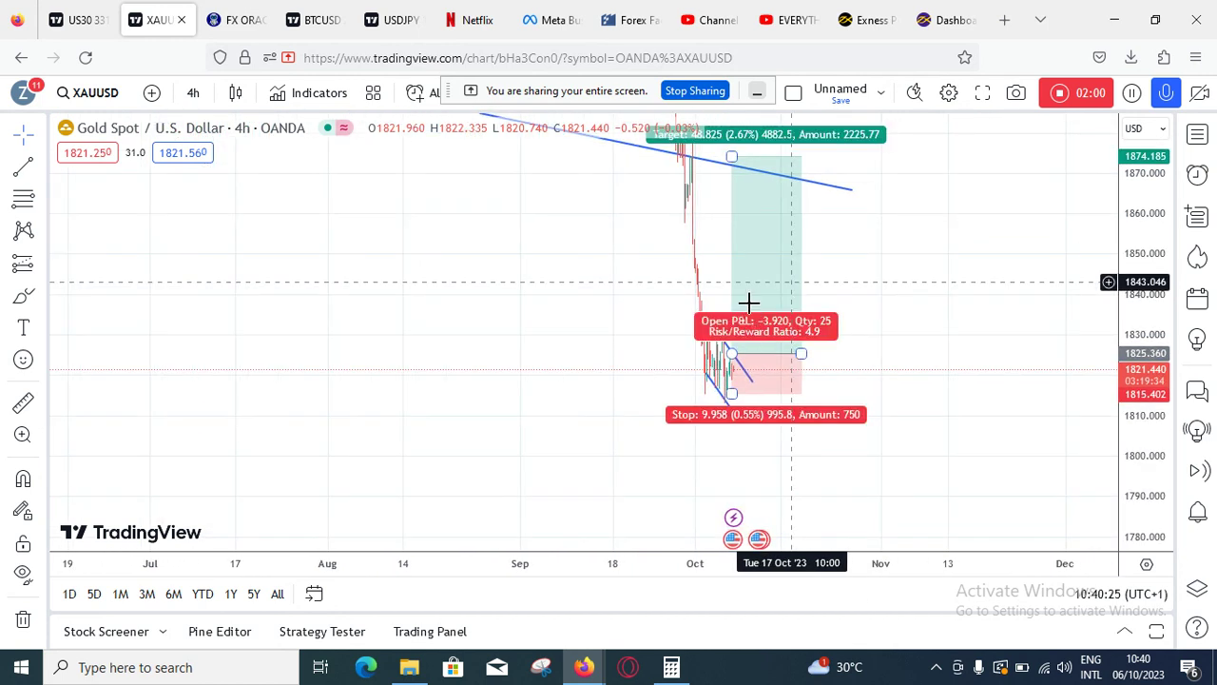
scroll(670, 337, up, 3)
scroll(669, 337, up, 2)
drag(777, 415, 896, 399)
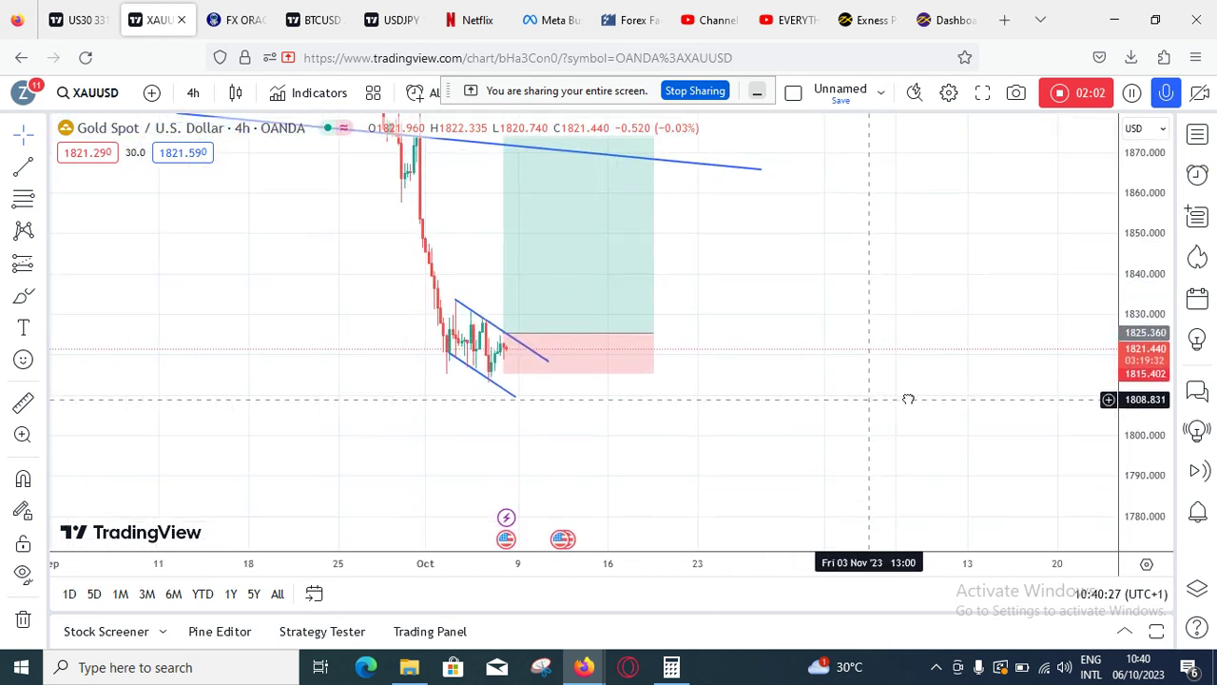
click(609, 368)
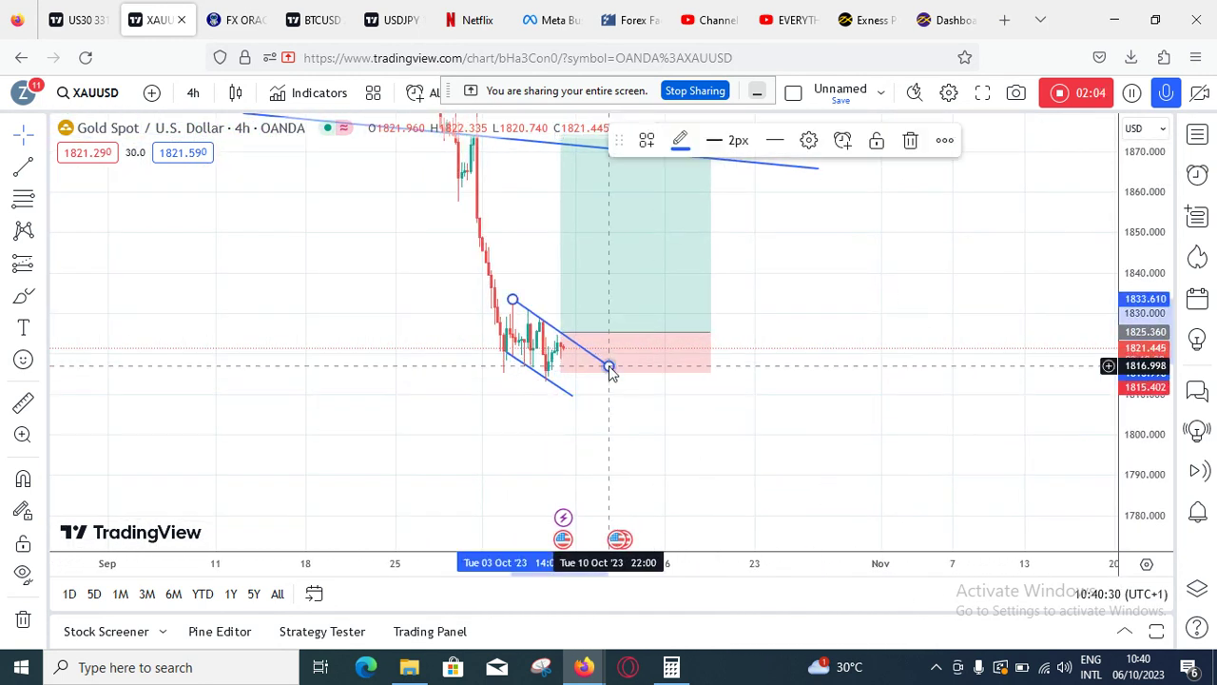
drag(626, 363, 628, 370)
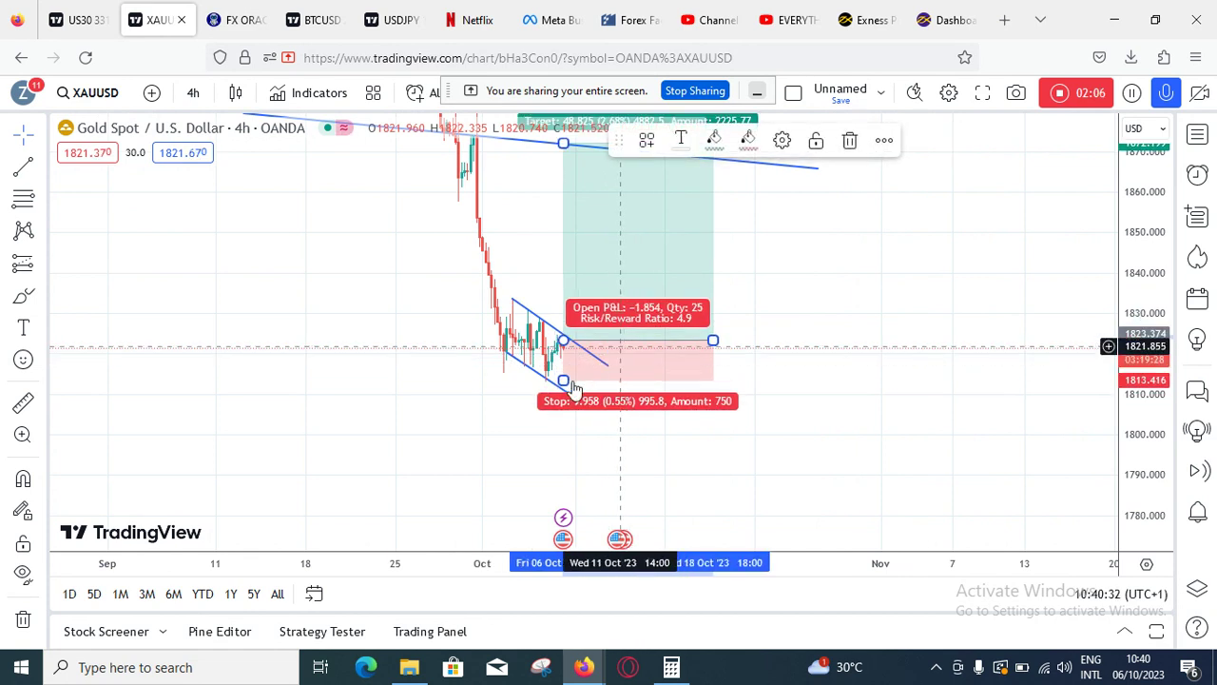
drag(563, 381, 613, 390)
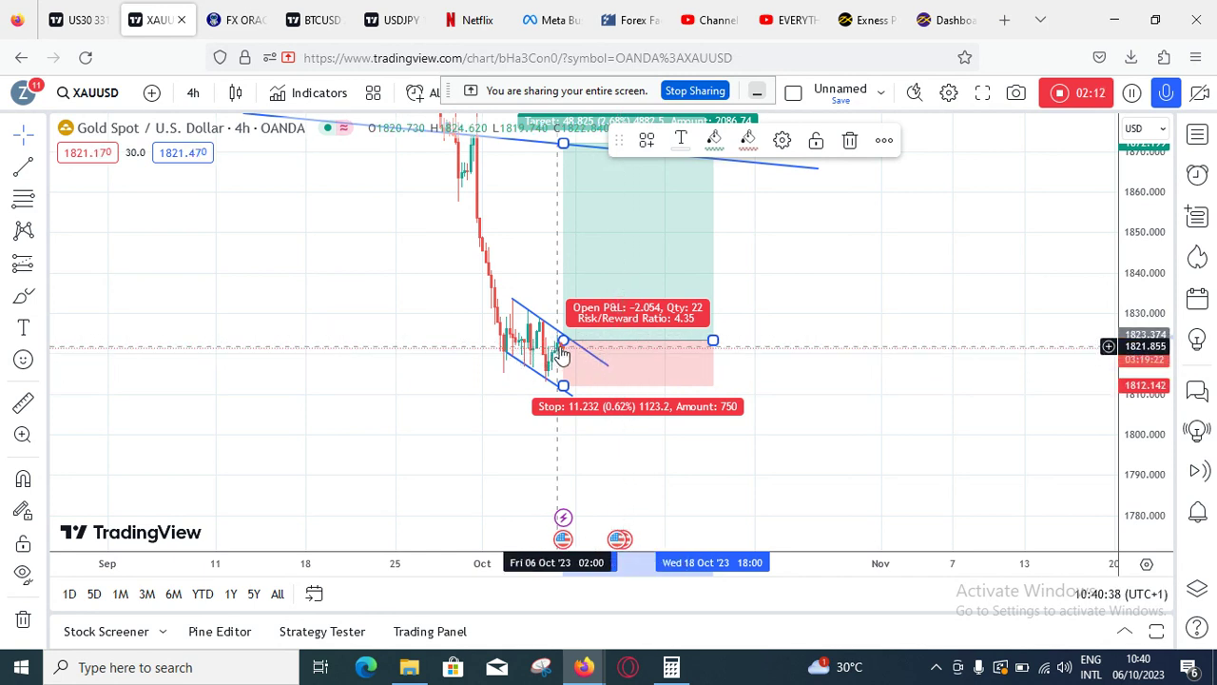
drag(564, 348, 569, 350)
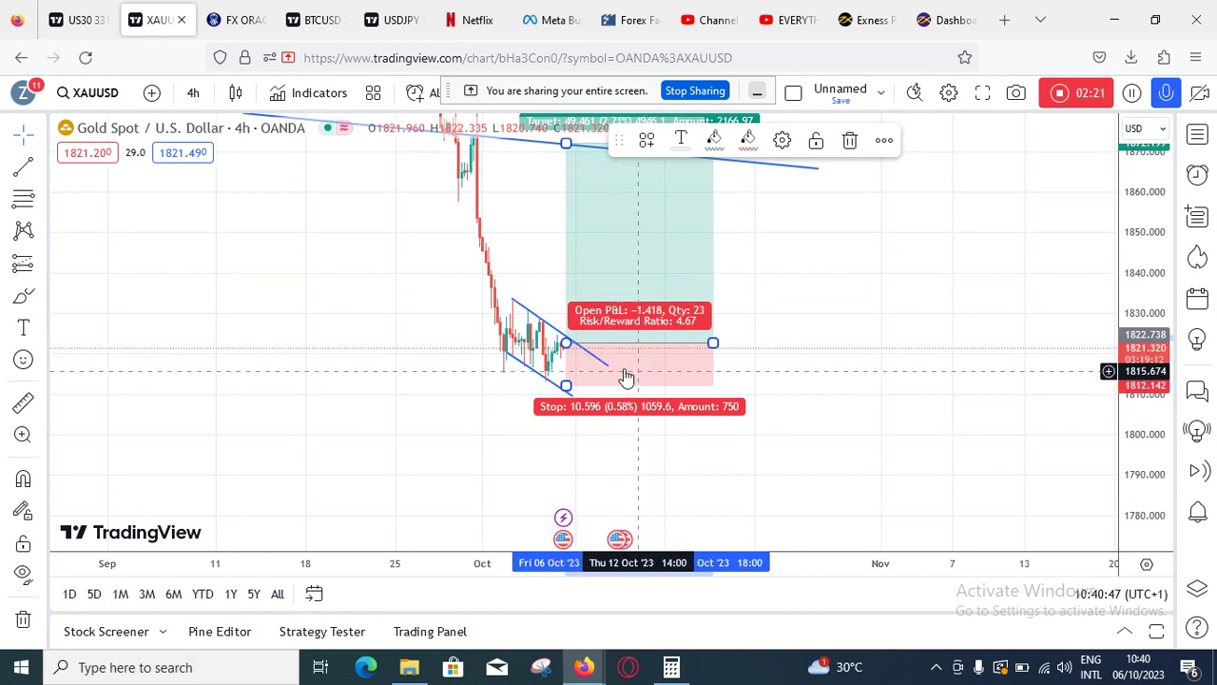
click(834, 321)
click(709, 363)
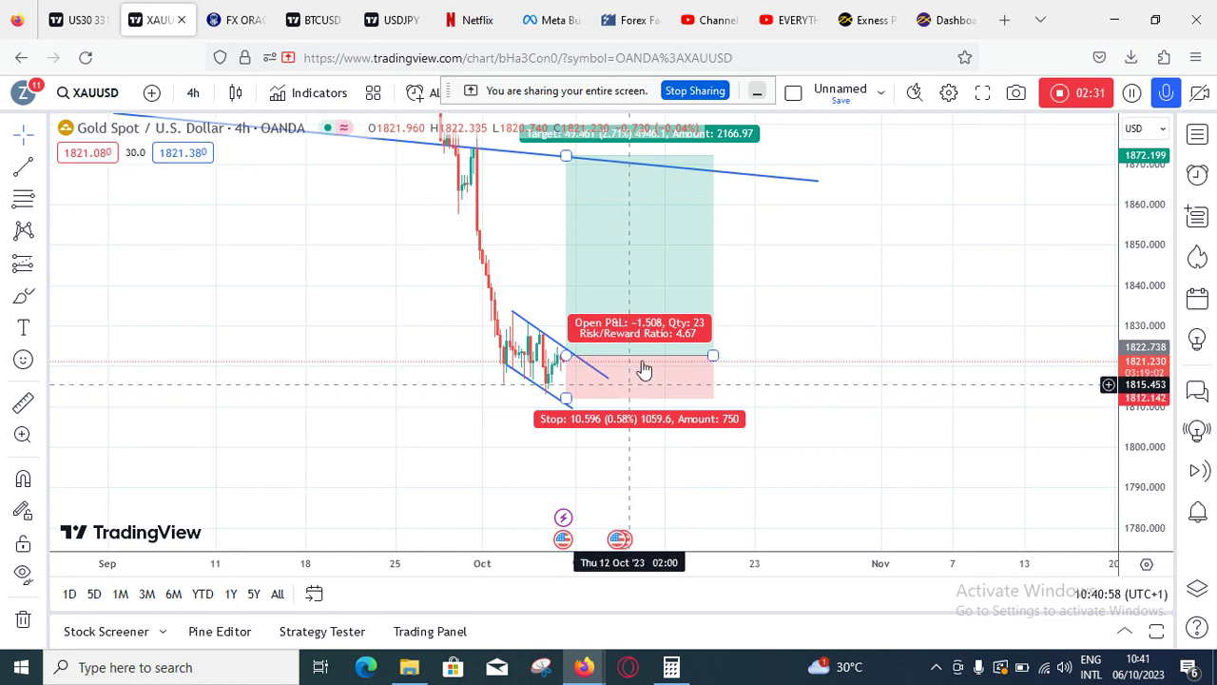
click(739, 277)
drag(739, 277, 739, 370)
click(622, 257)
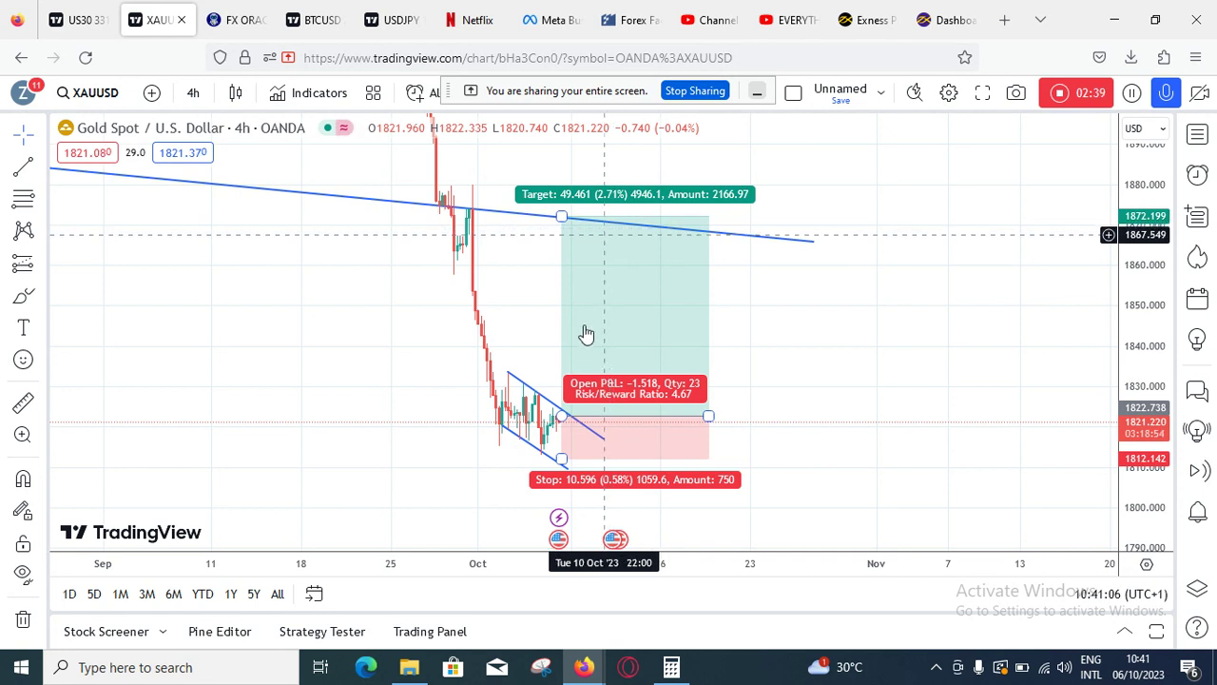
key(Escape)
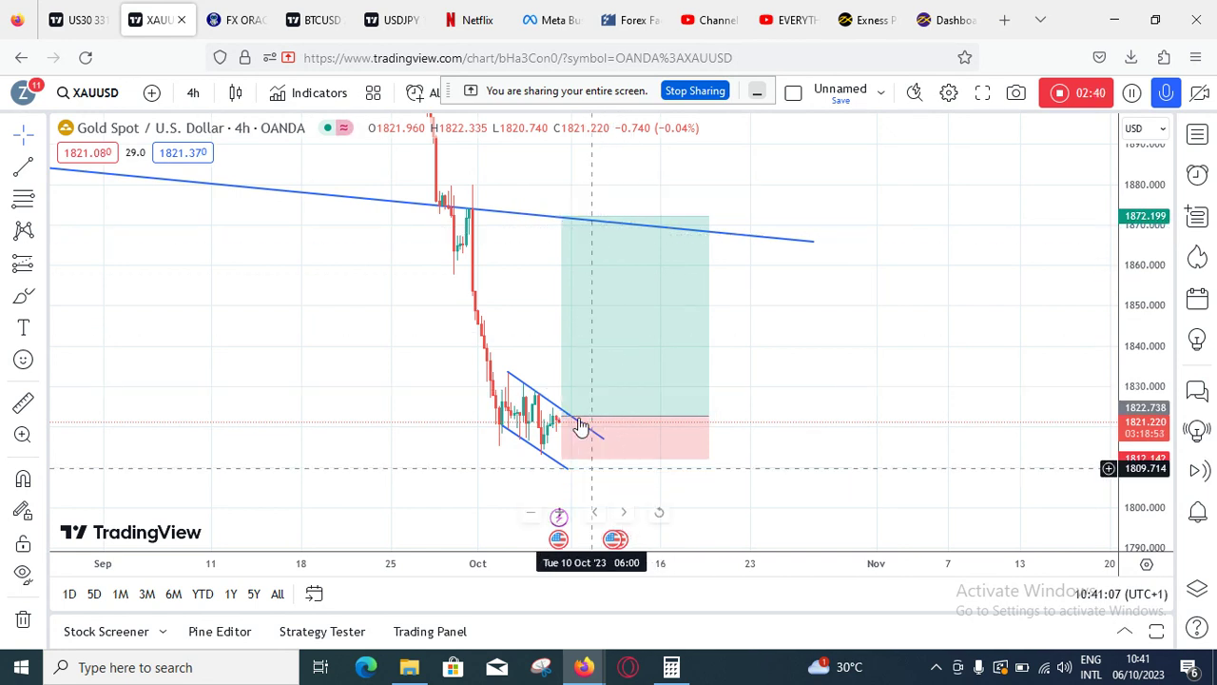
click(614, 324)
click(1065, 247)
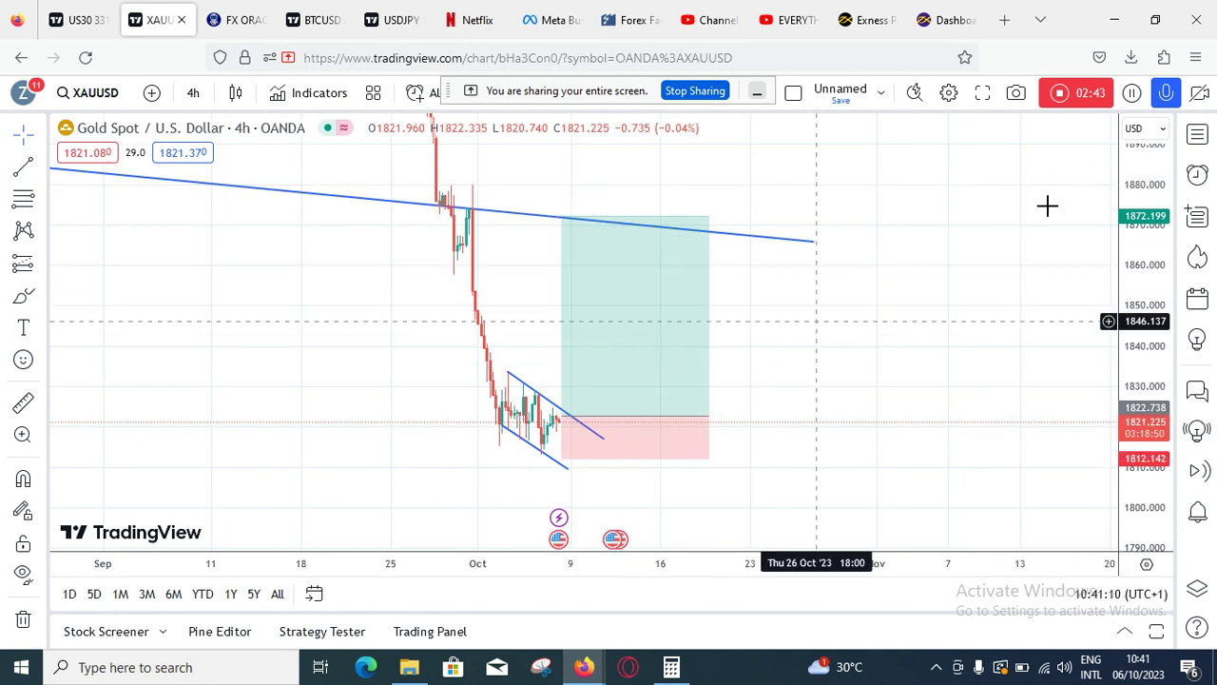
click(590, 371)
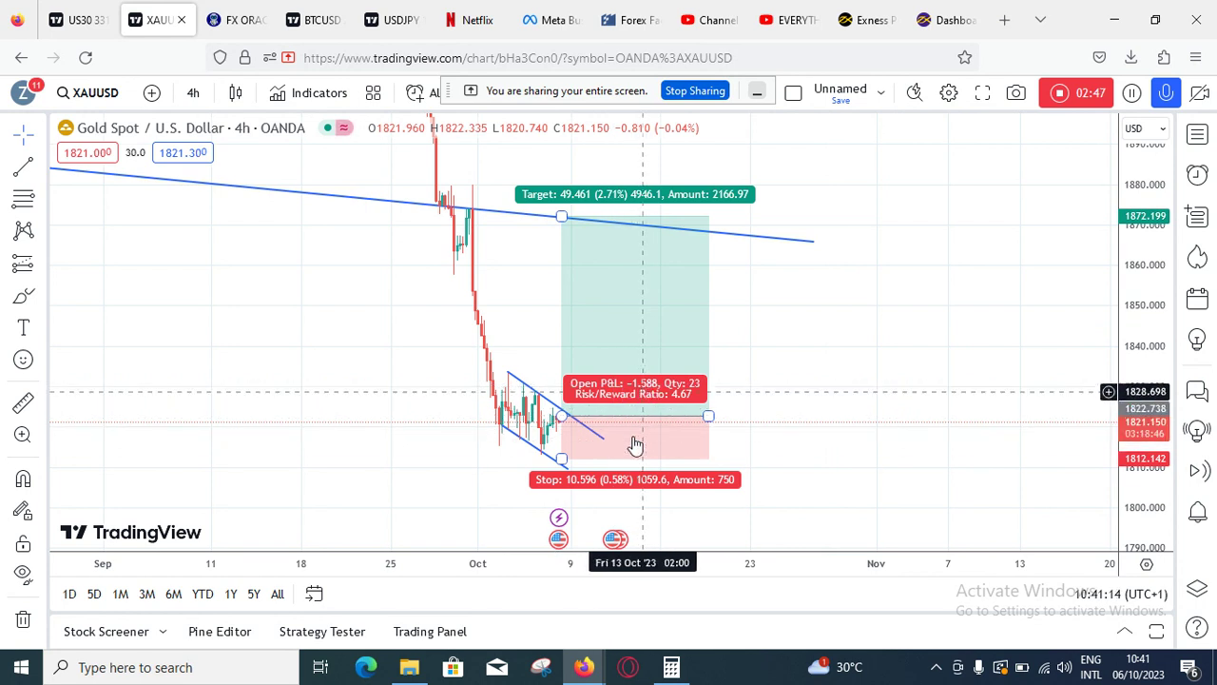
click(846, 367)
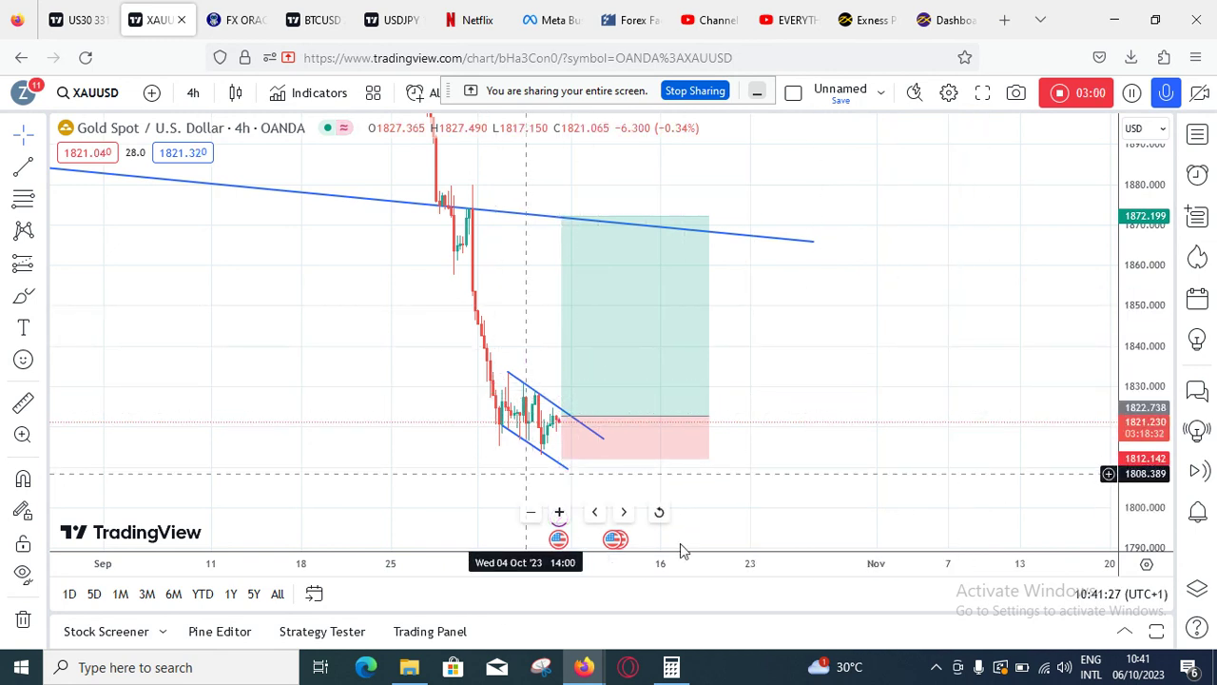
drag(916, 291, 948, 250)
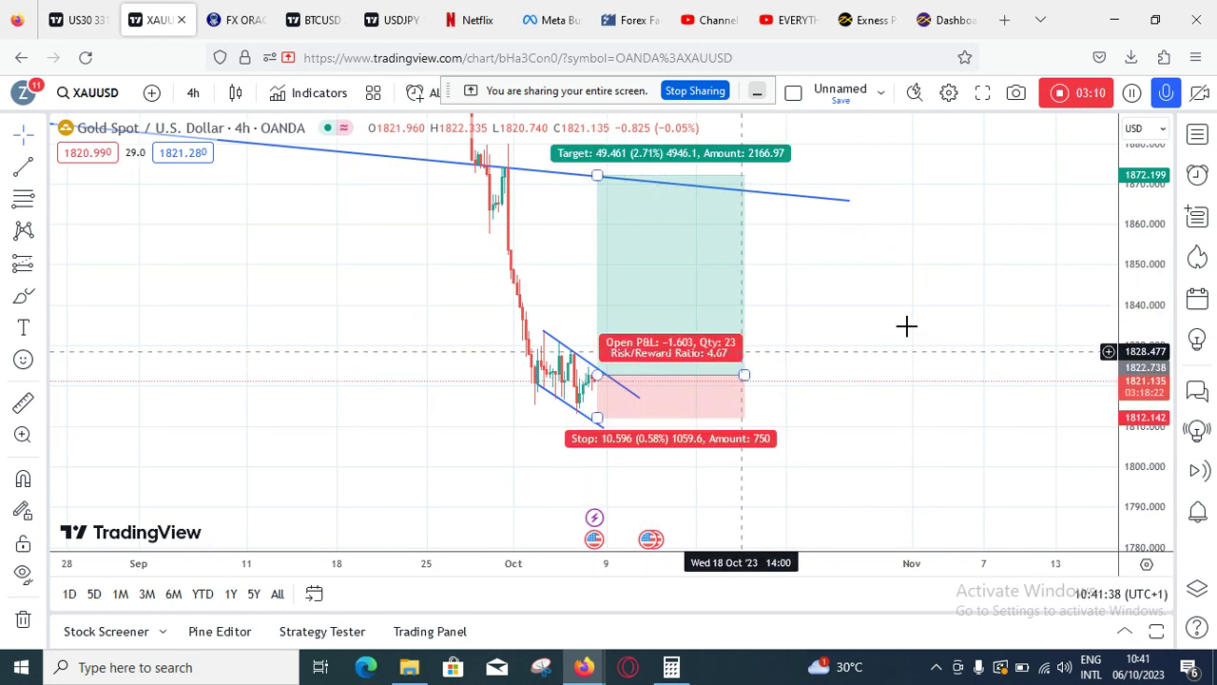
scroll(905, 327, up, 1)
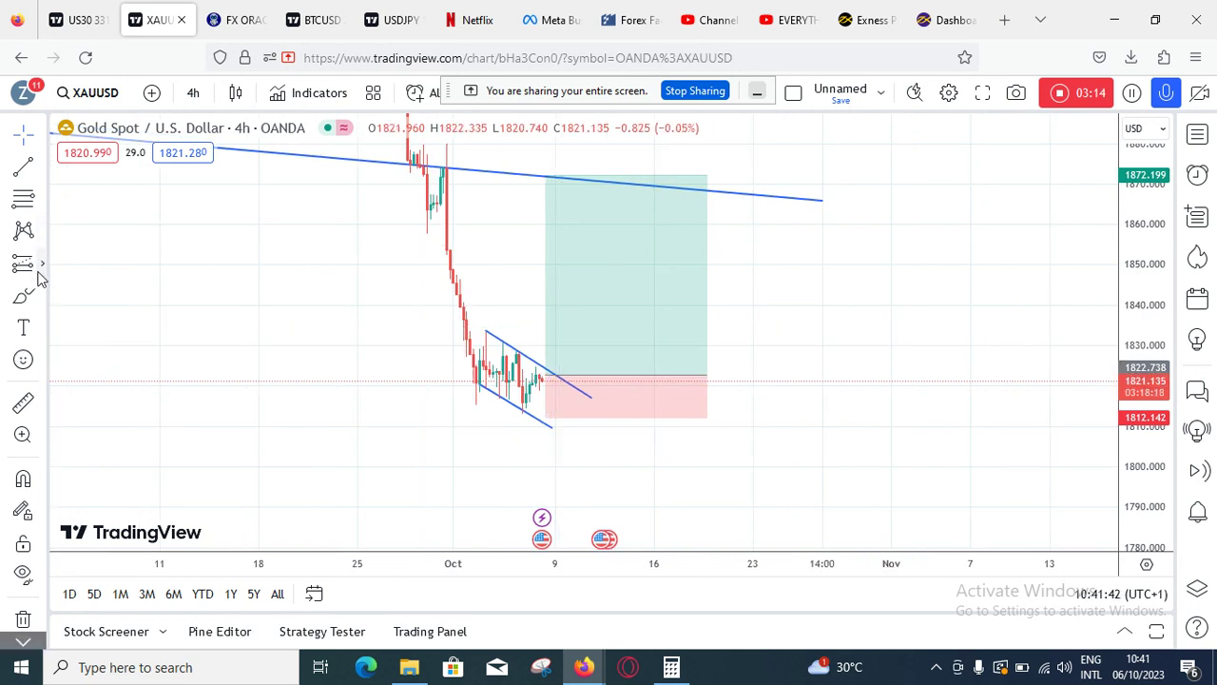
Draw a Price Range from the breakout entry down to the stop, reading −10.154 (−0.56%), −1015.4.
click(41, 267)
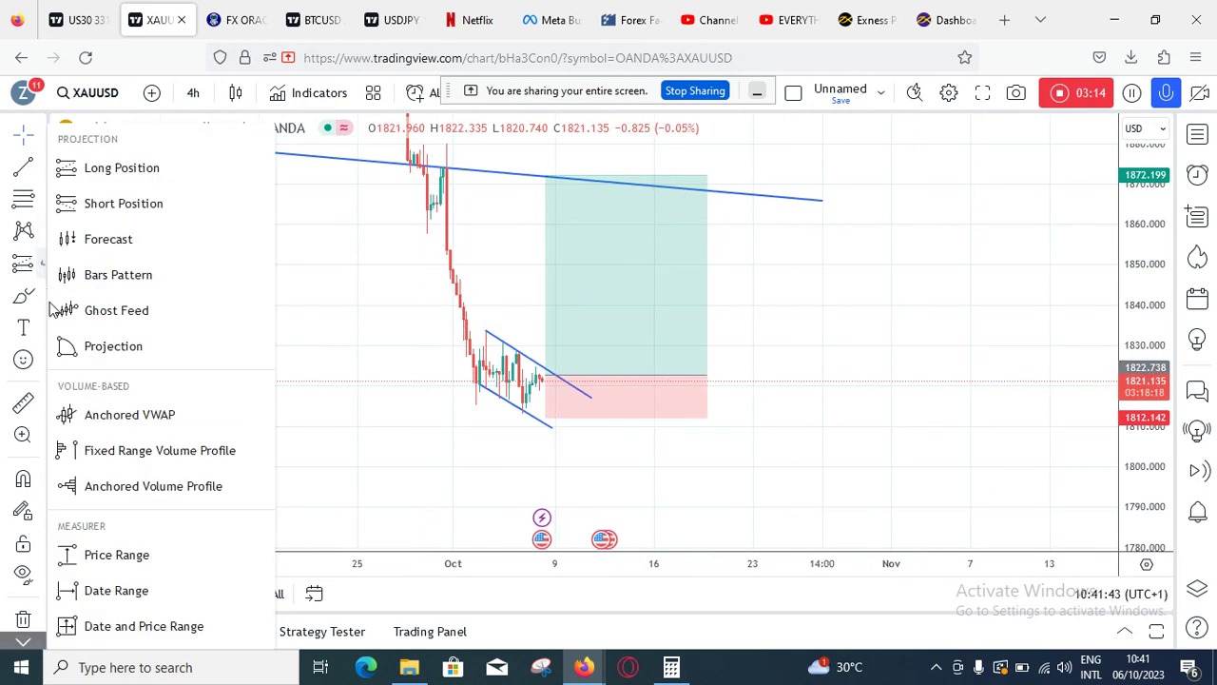
click(86, 563)
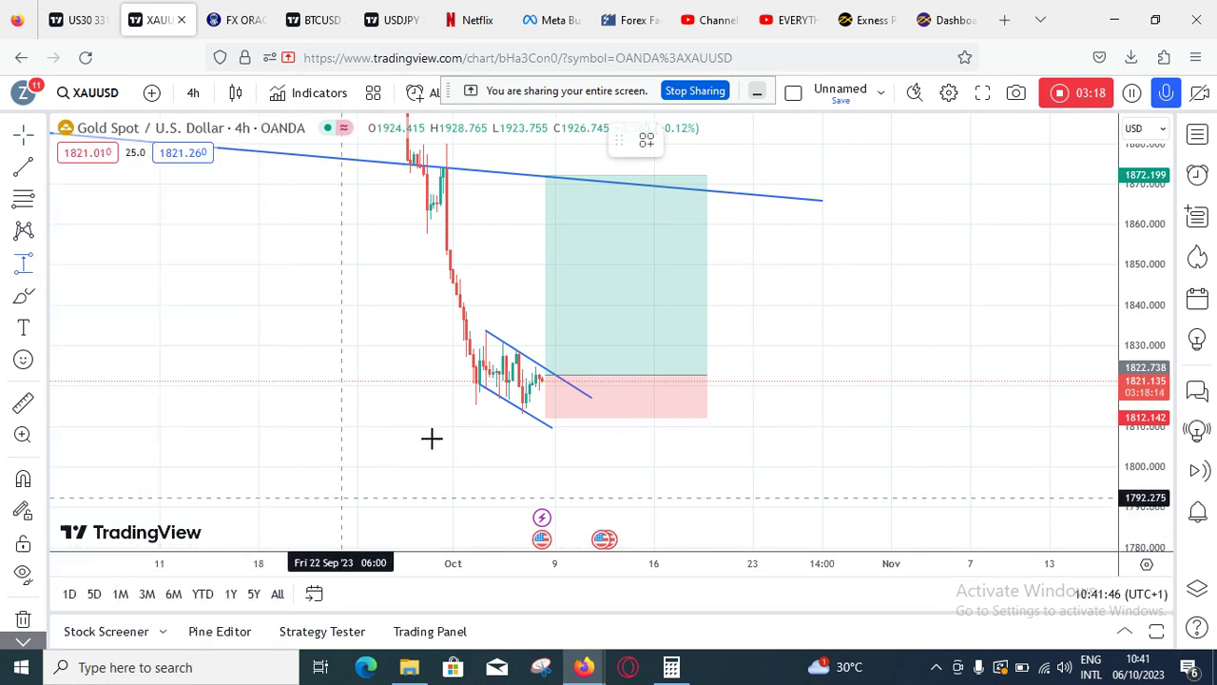
click(561, 378)
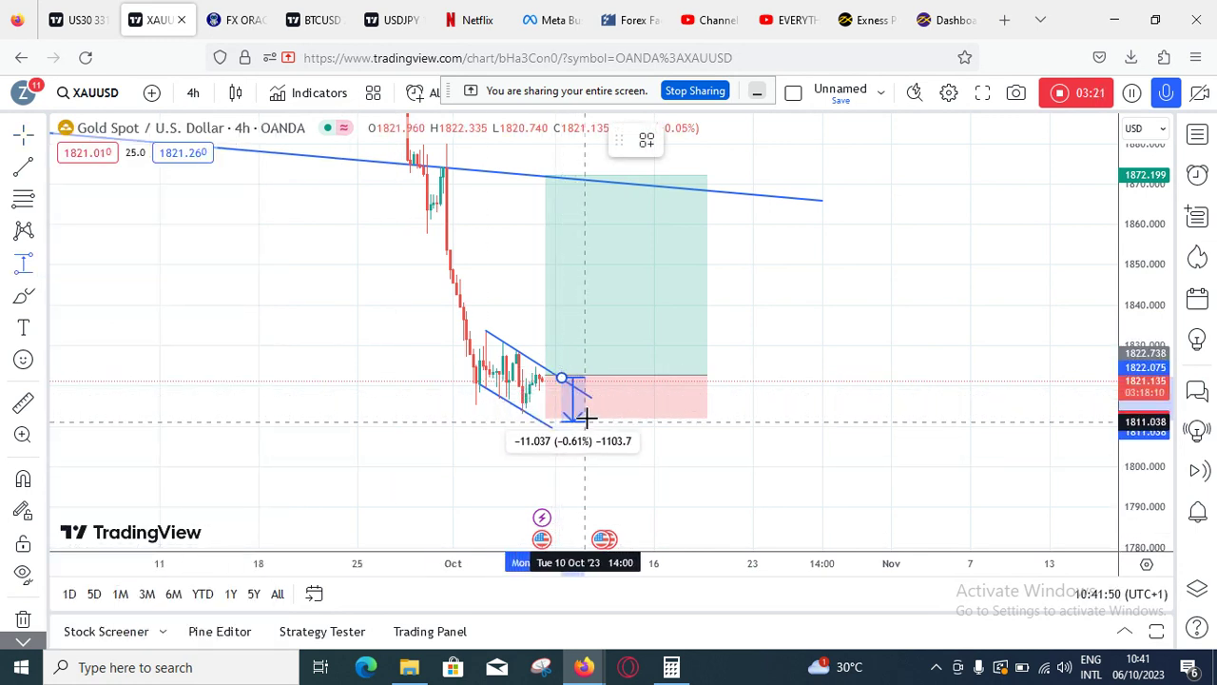
click(587, 417)
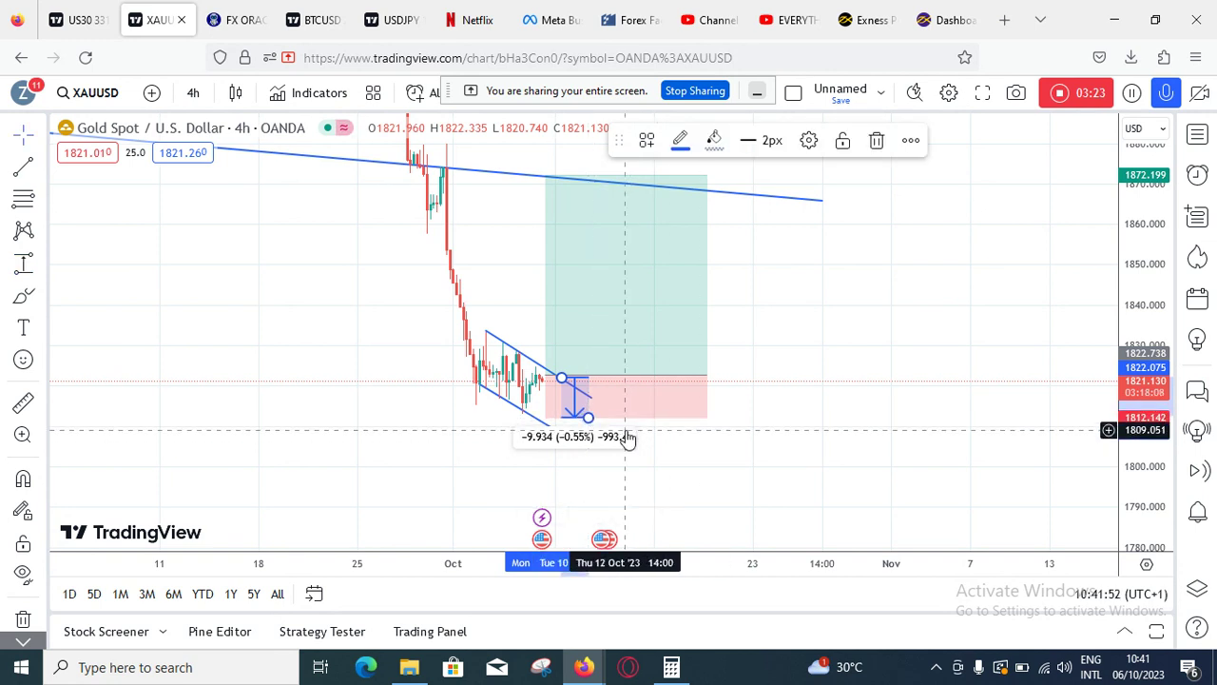
right_click(812, 388)
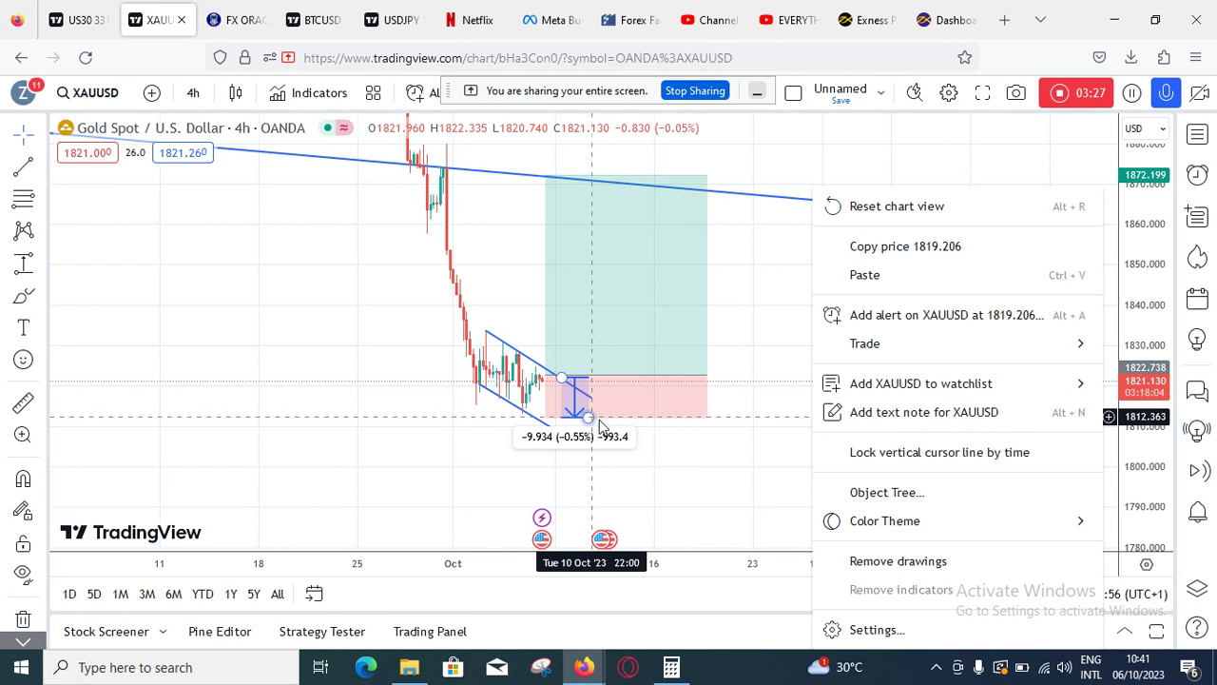
click(674, 435)
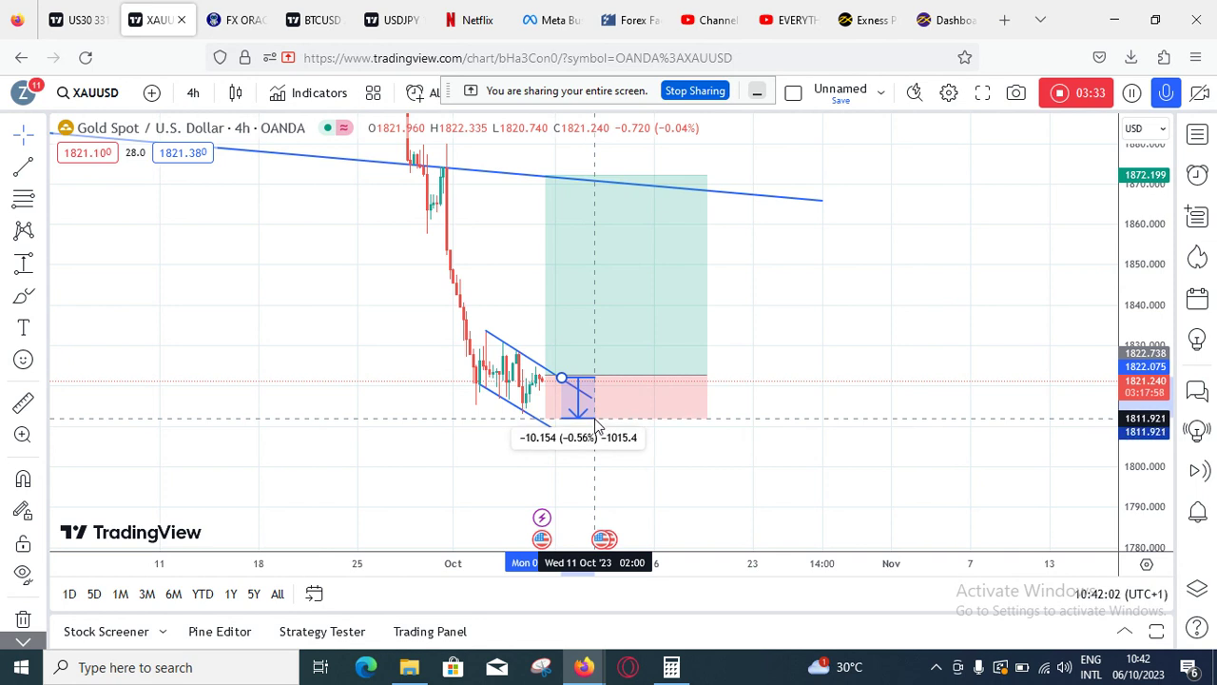
click(594, 418)
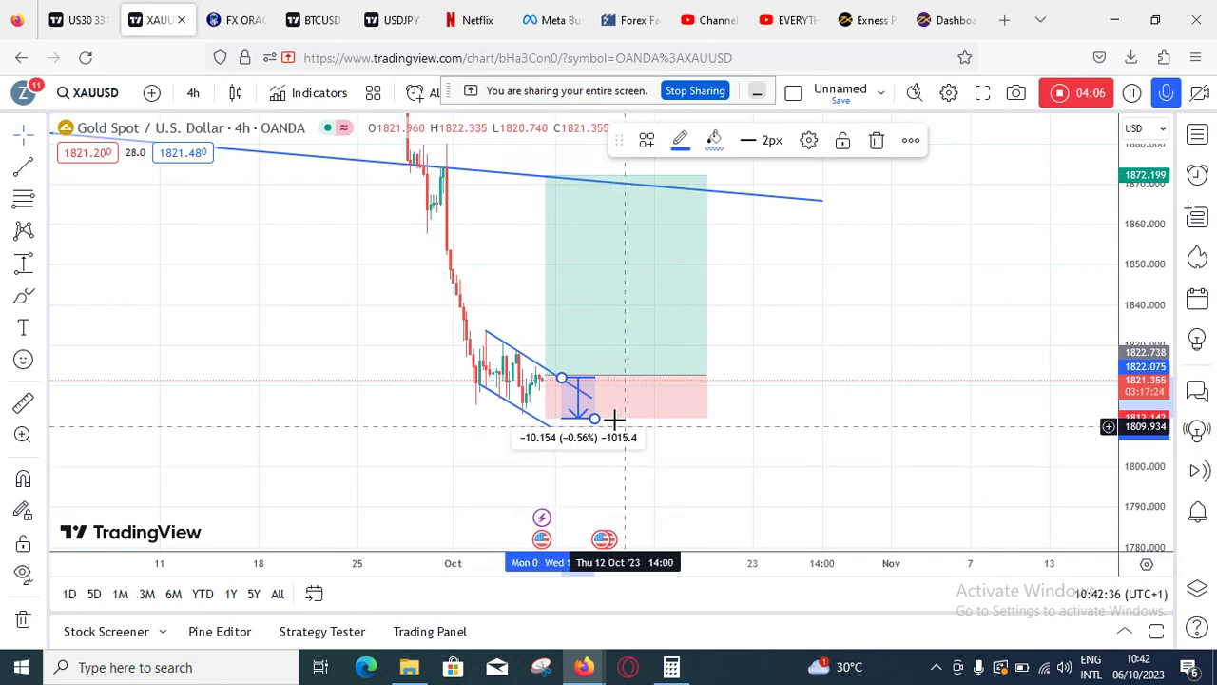
mouse_move(671, 665)
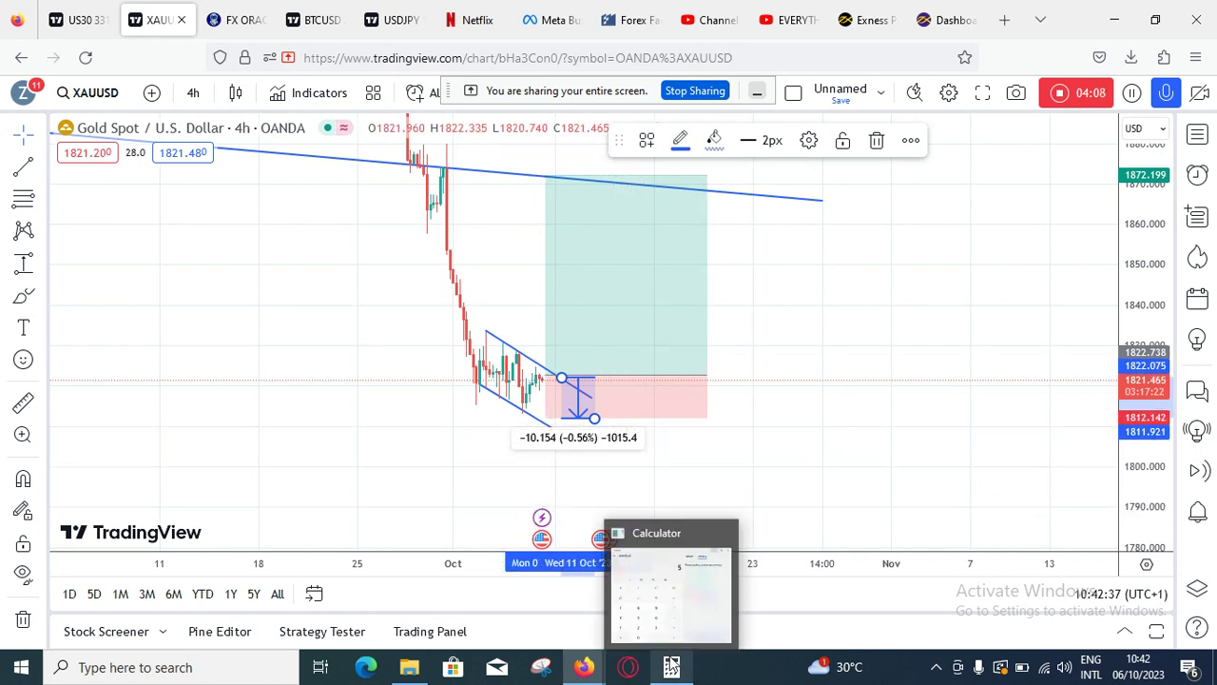
Compute 1015 × 0.1 = 101.5 in Calculator as the stop distance, then minimize it.
click(672, 670)
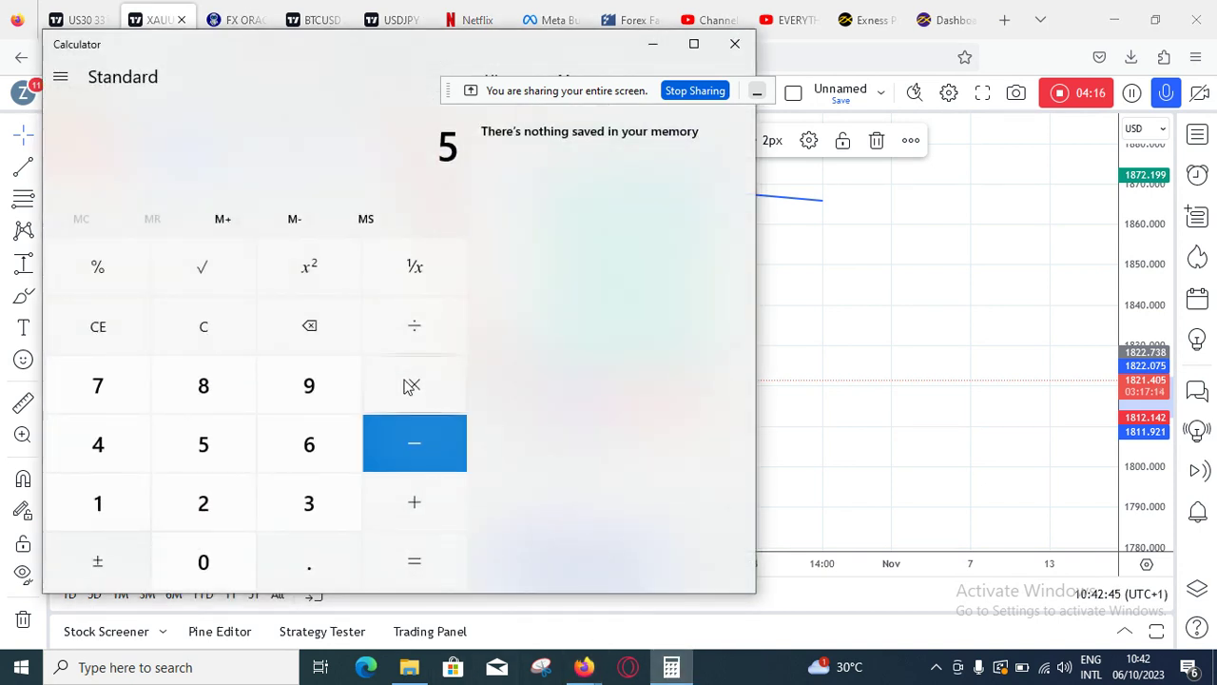
click(318, 341)
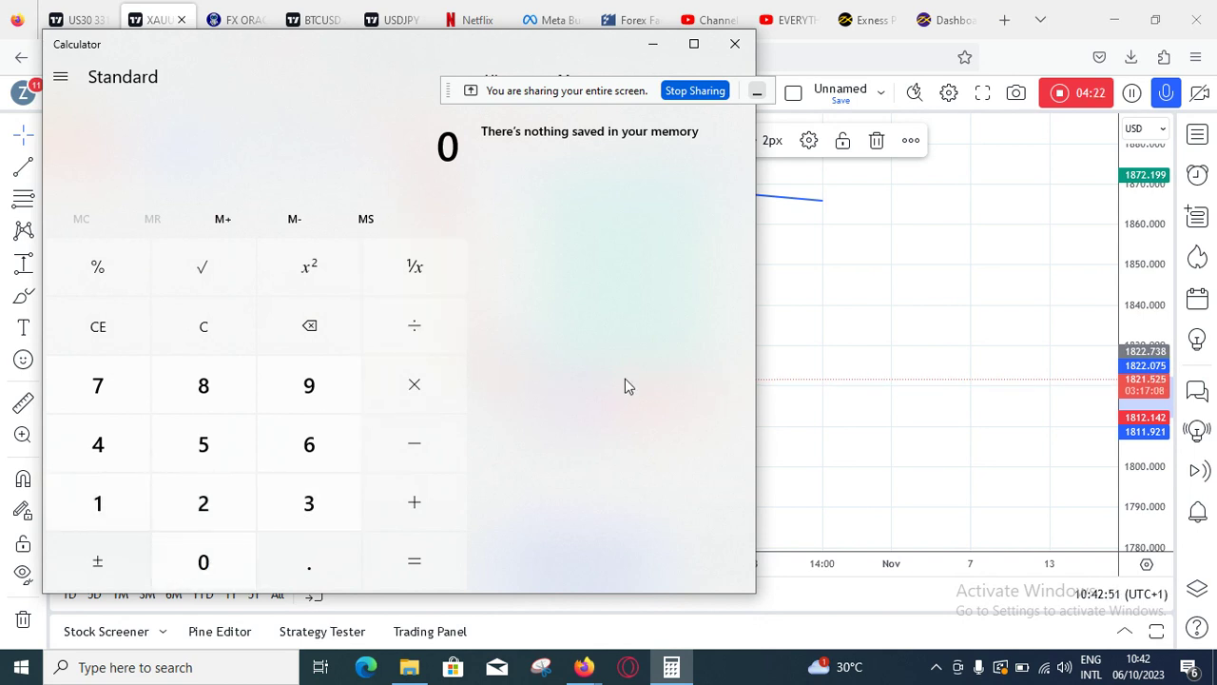
click(85, 514)
click(181, 558)
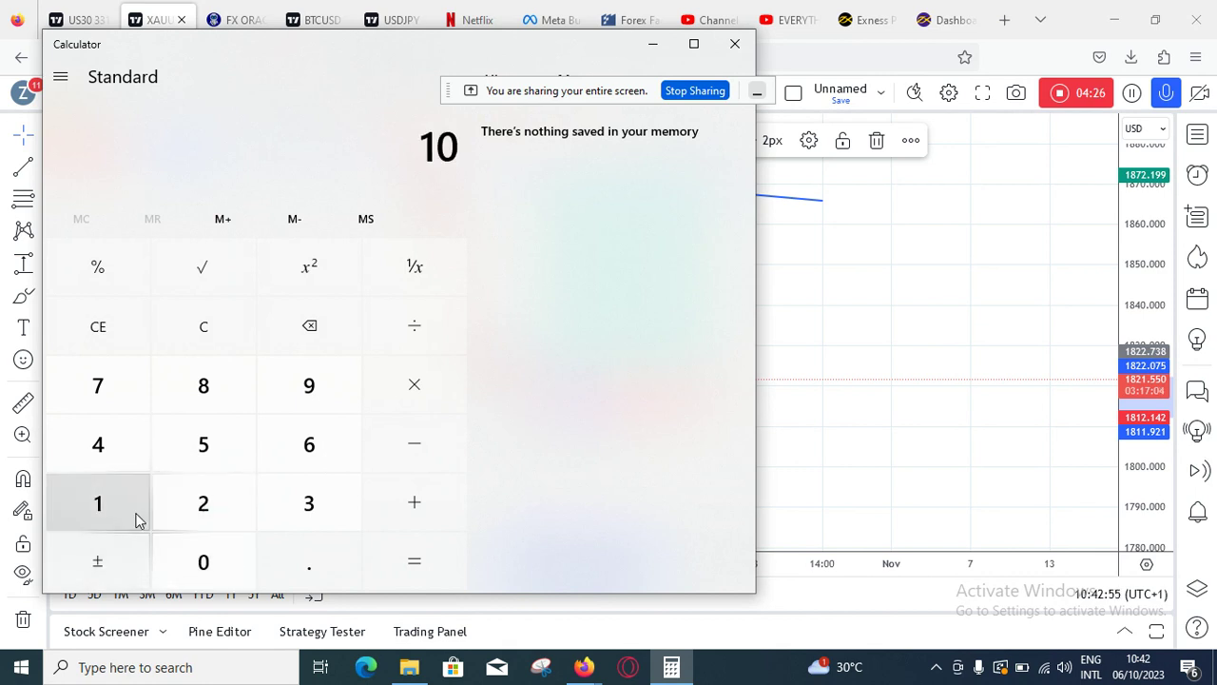
click(98, 510)
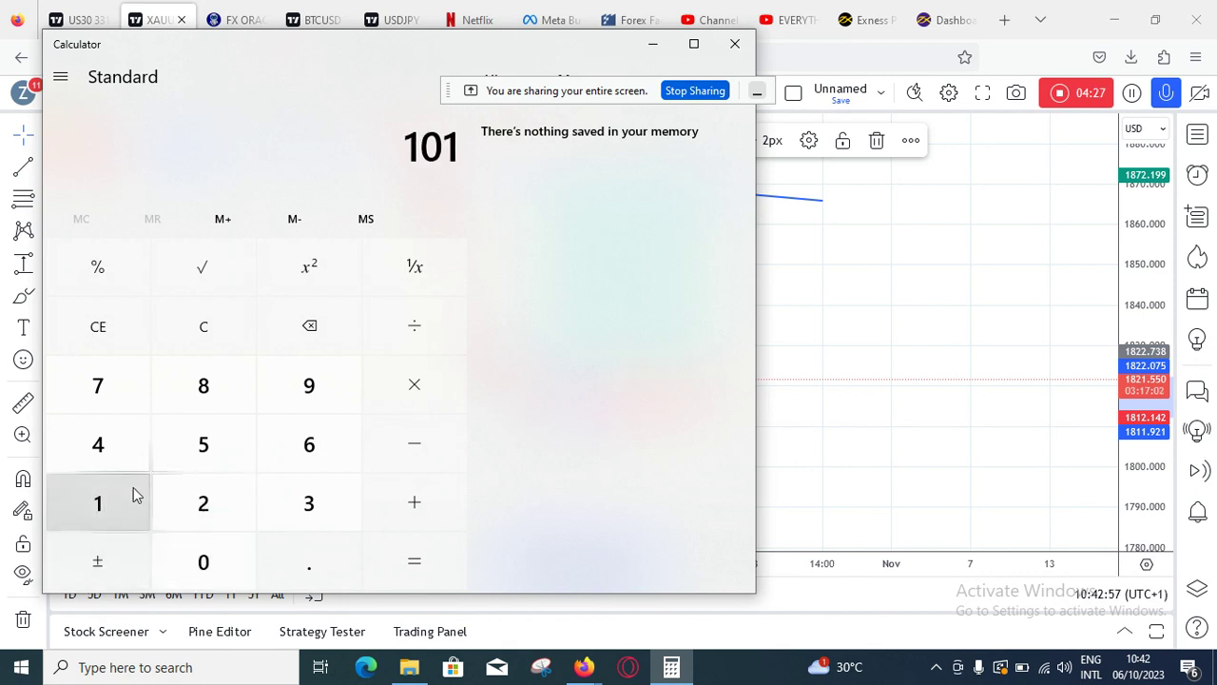
click(193, 452)
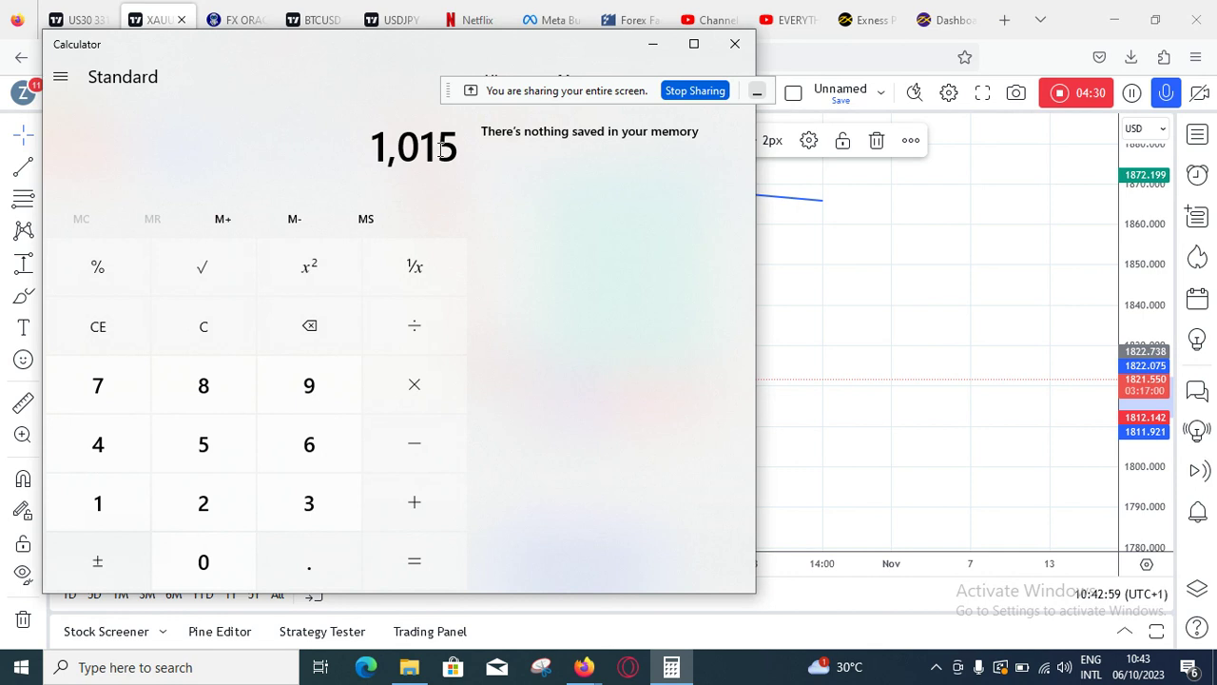
click(404, 404)
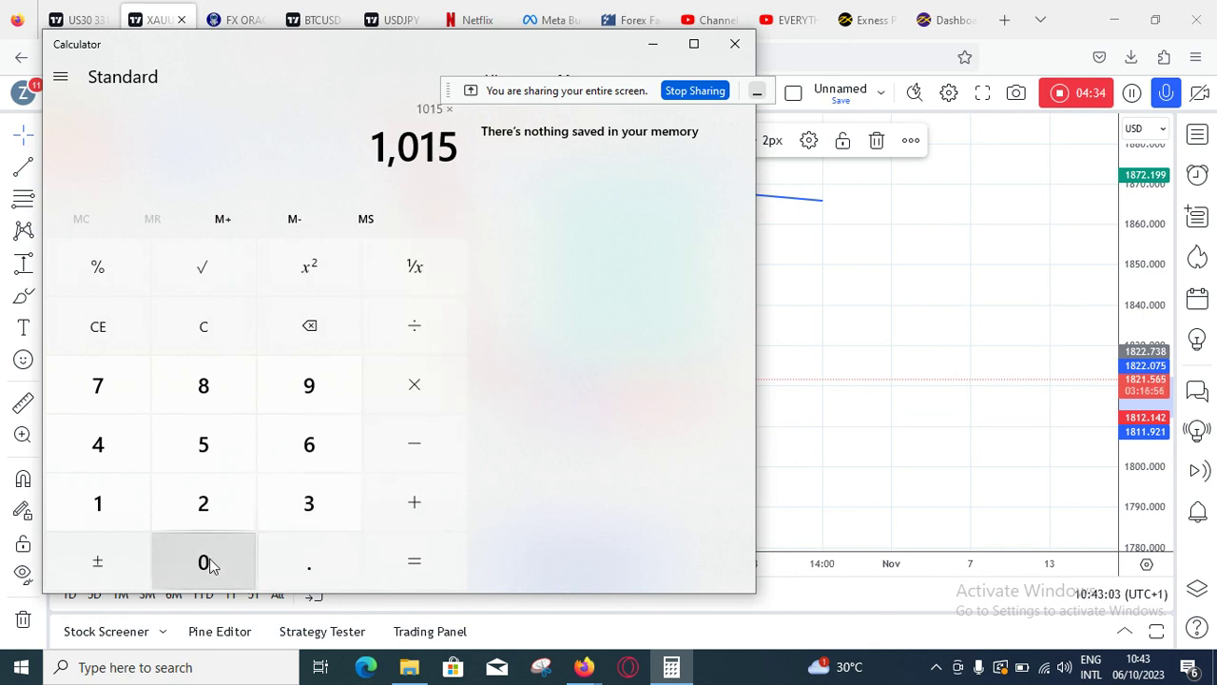
click(212, 565)
click(300, 562)
click(111, 509)
click(405, 569)
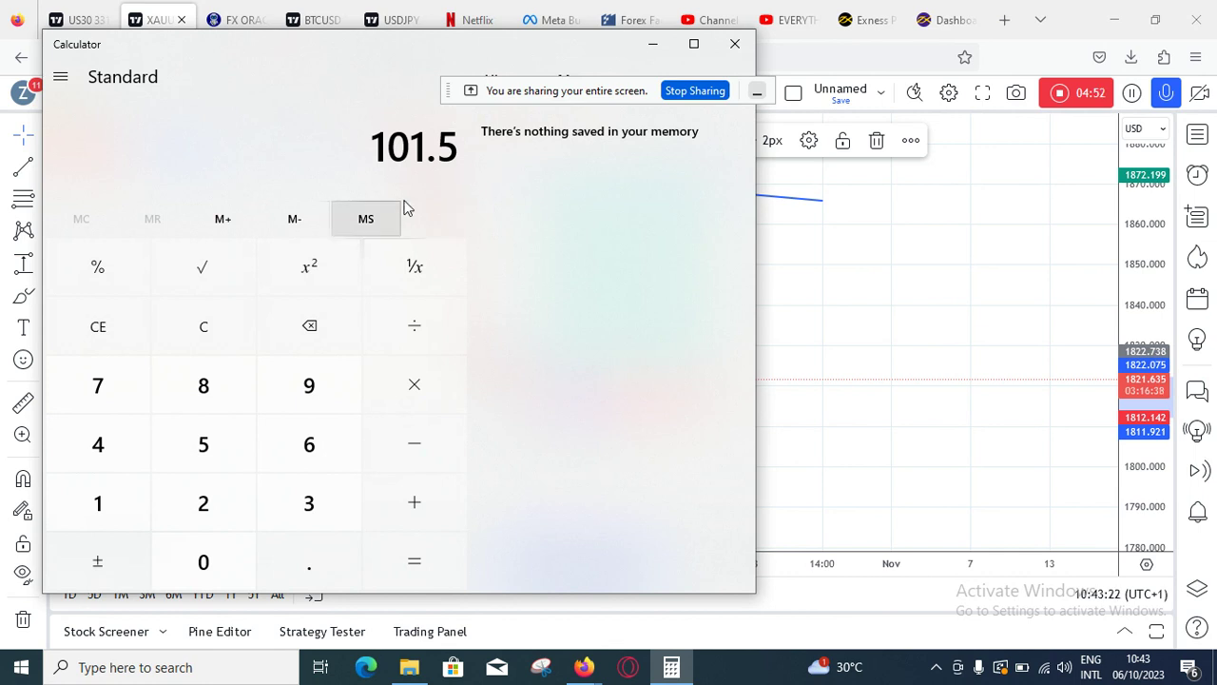
click(653, 44)
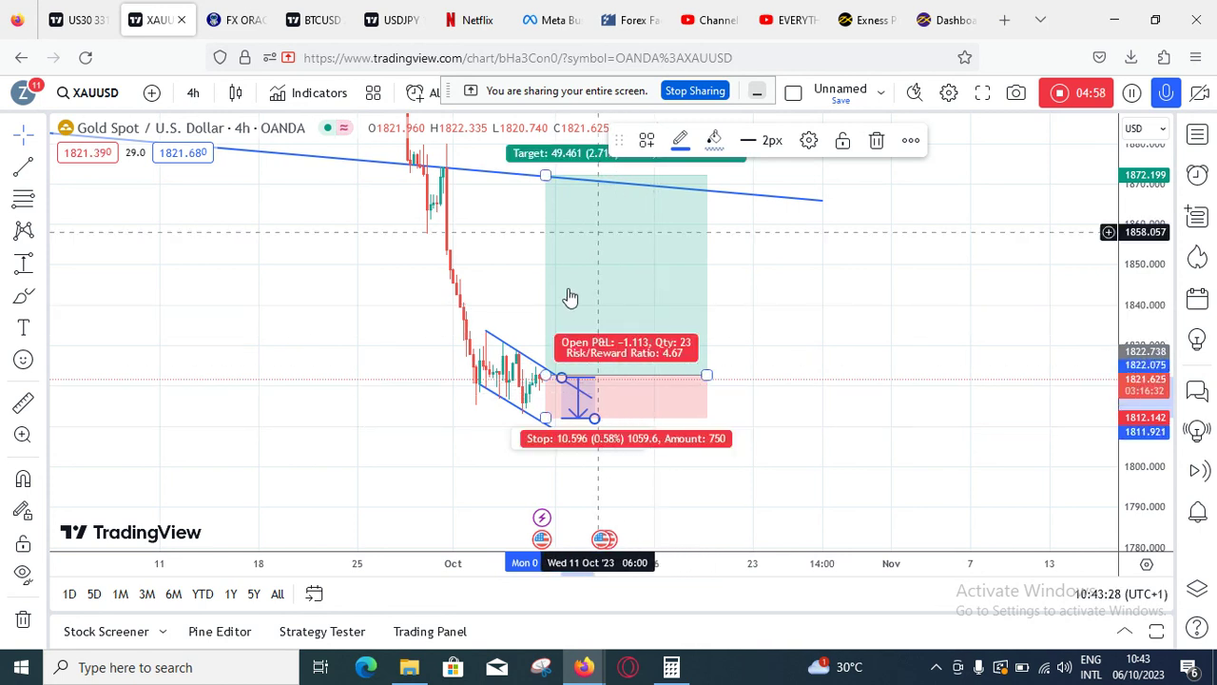
Stretch the price measurement up to the target line, reading 49.226 (2.70%), 4922.6, then restore Calculator.
click(671, 667)
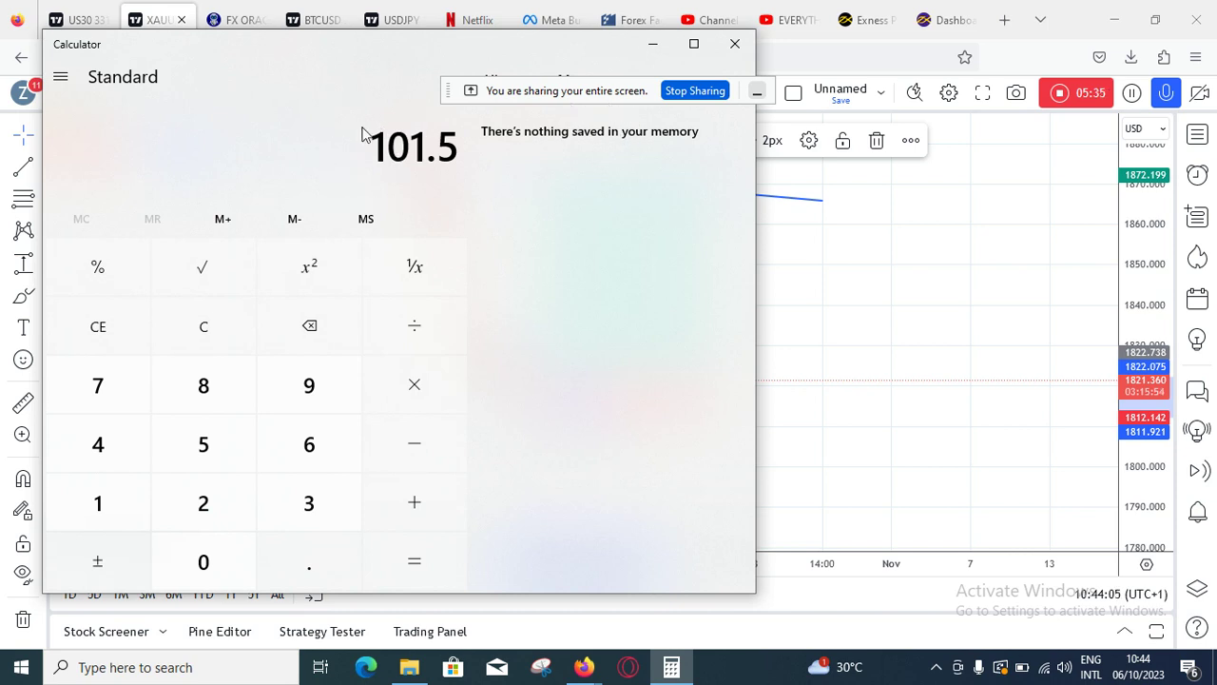
click(664, 51)
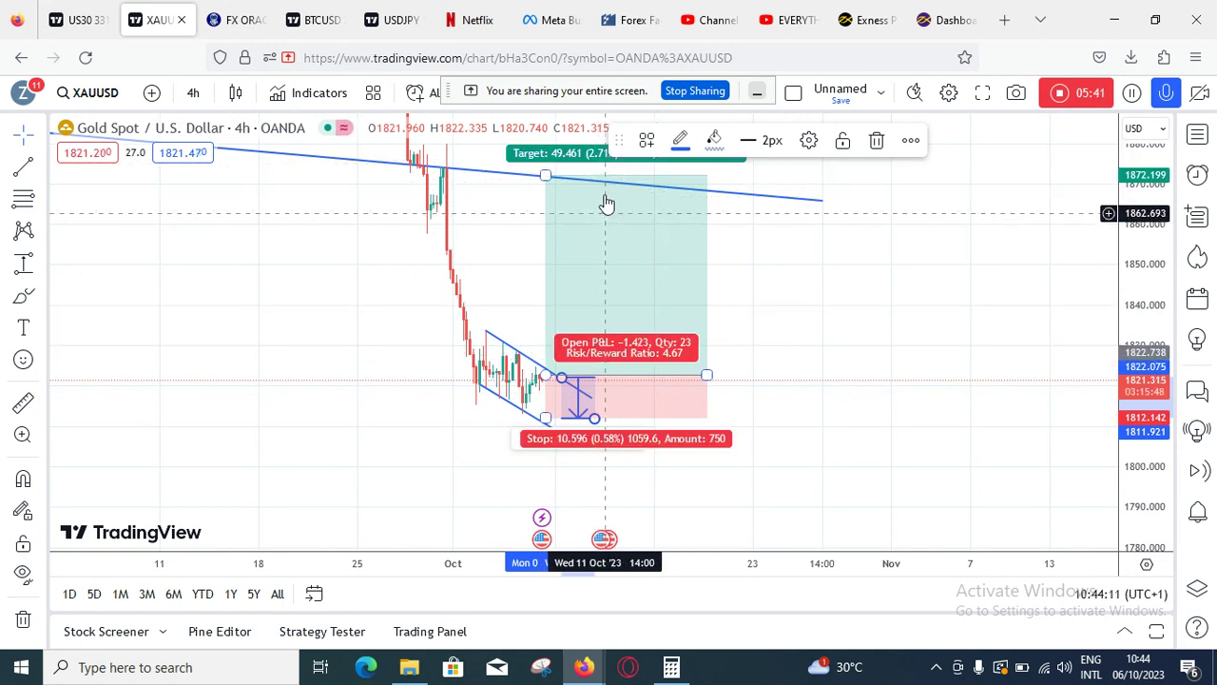
drag(594, 419, 598, 179)
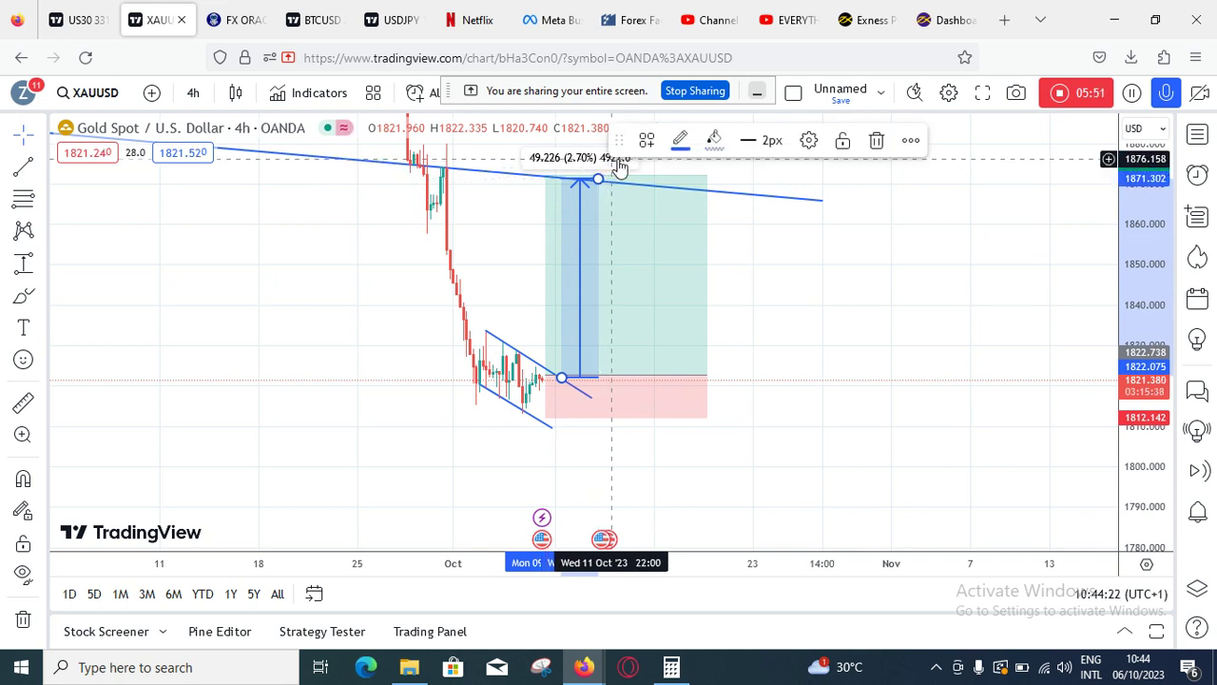
click(668, 670)
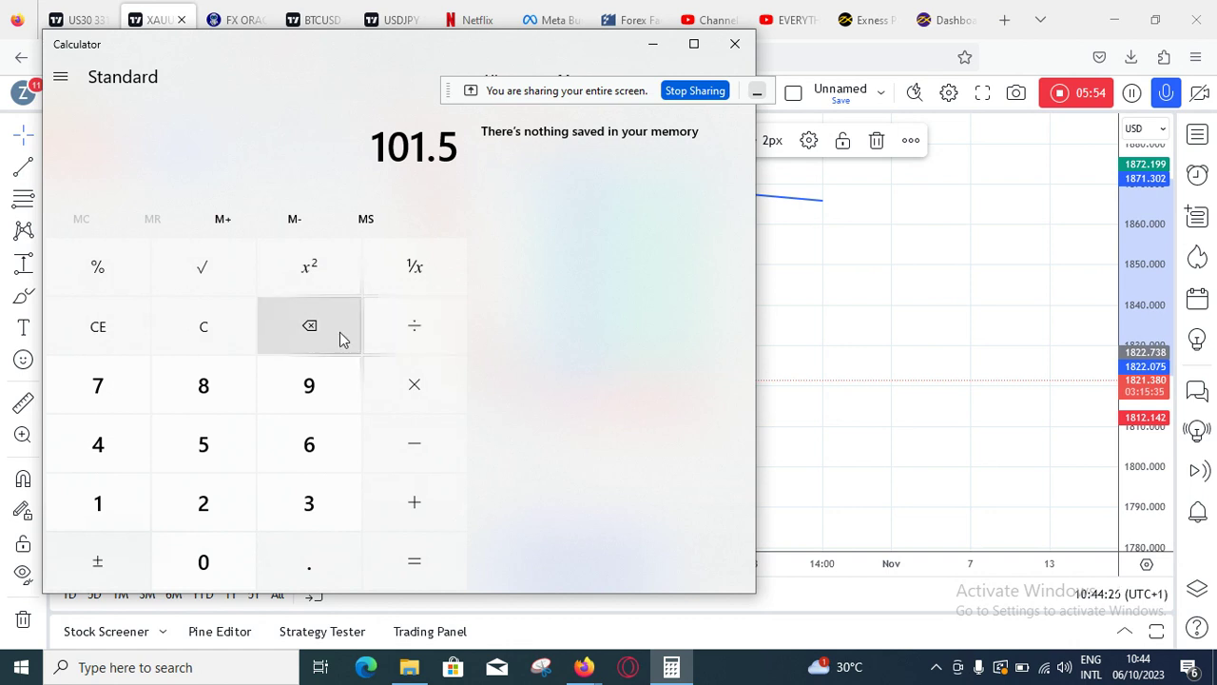
Compute 4922 × 0.1 = 492.2 in Calculator as the target distance, then minimize it.
click(98, 443)
double_click(201, 563)
click(202, 563)
click(326, 335)
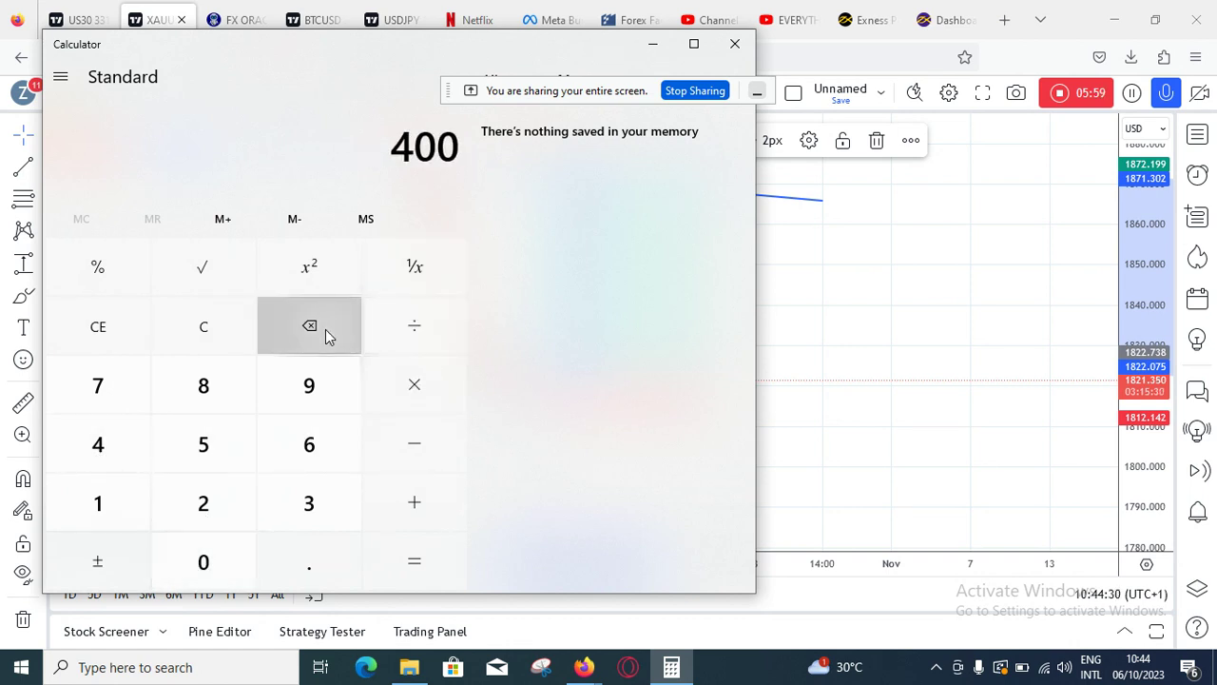
click(326, 335)
click(313, 389)
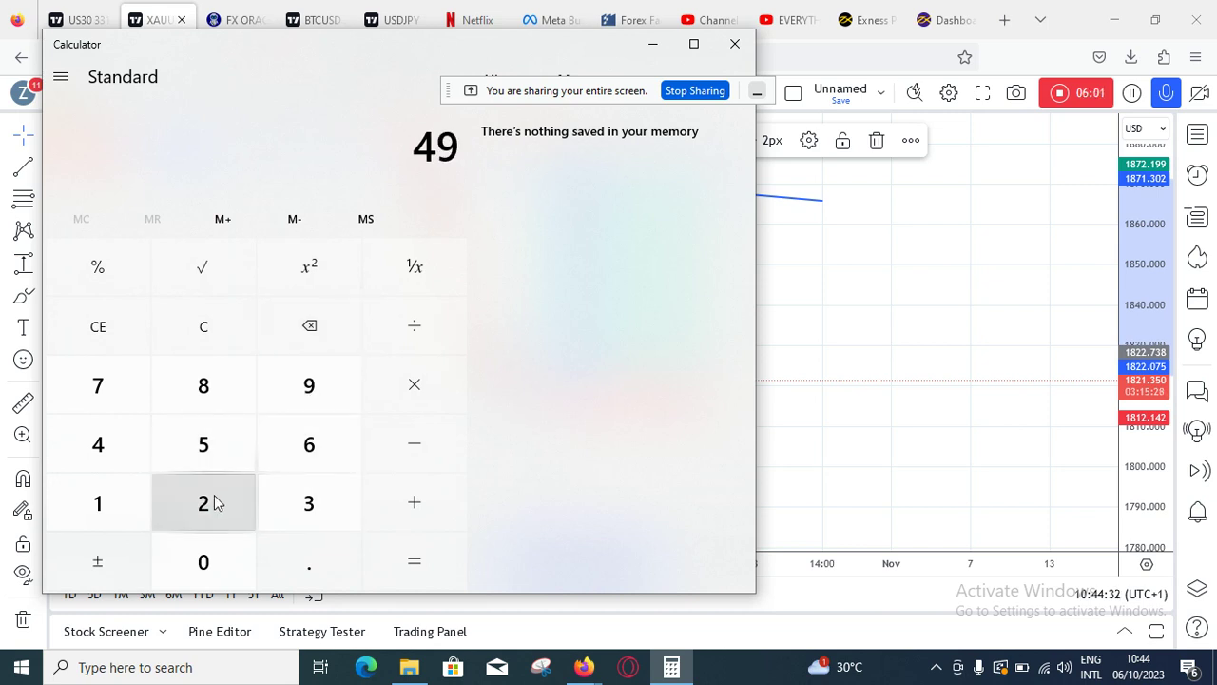
click(207, 496)
click(240, 490)
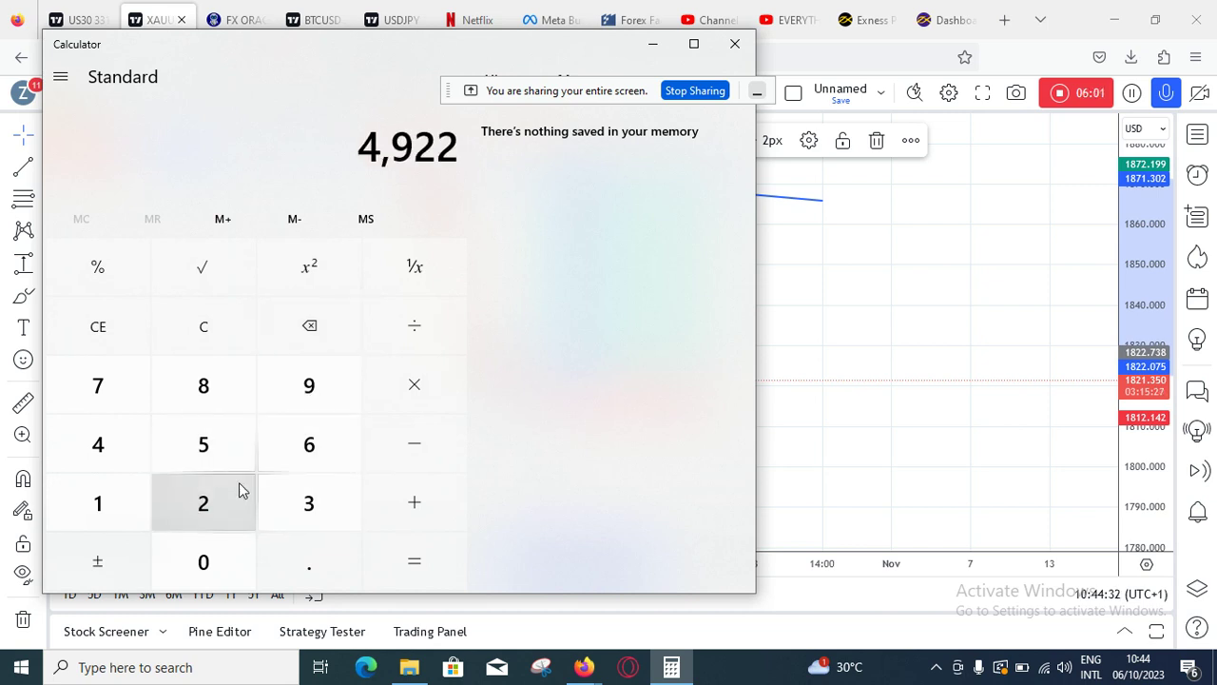
click(414, 404)
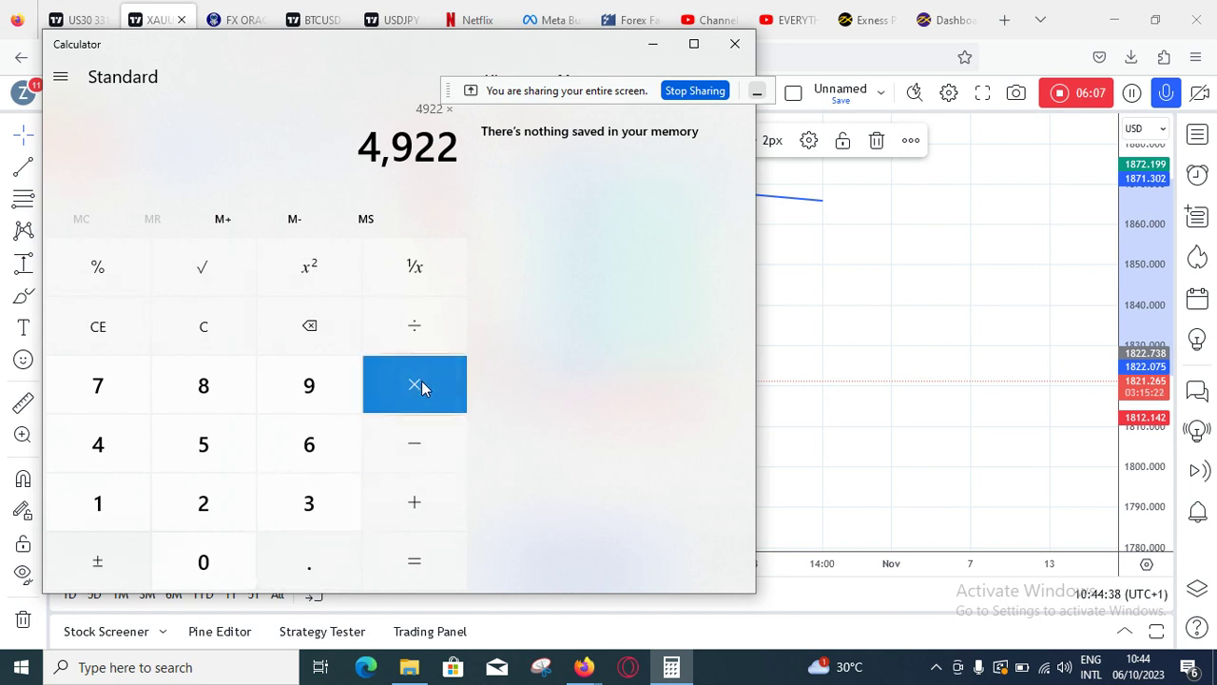
click(213, 558)
click(309, 564)
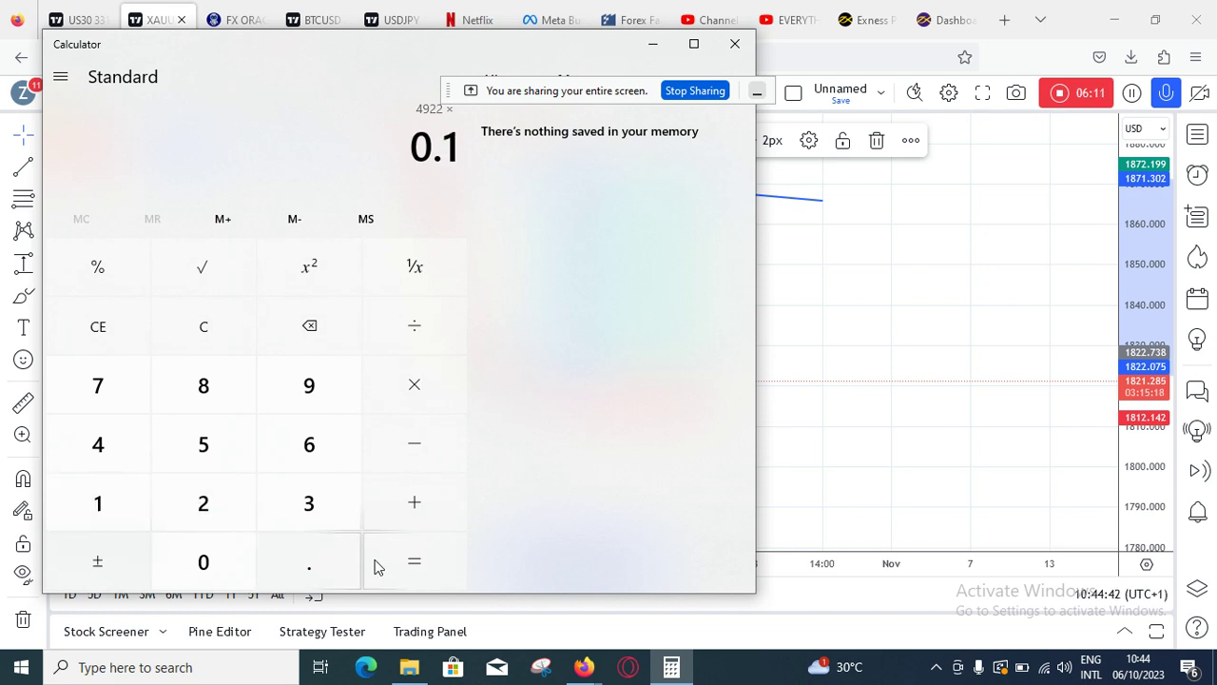
click(400, 551)
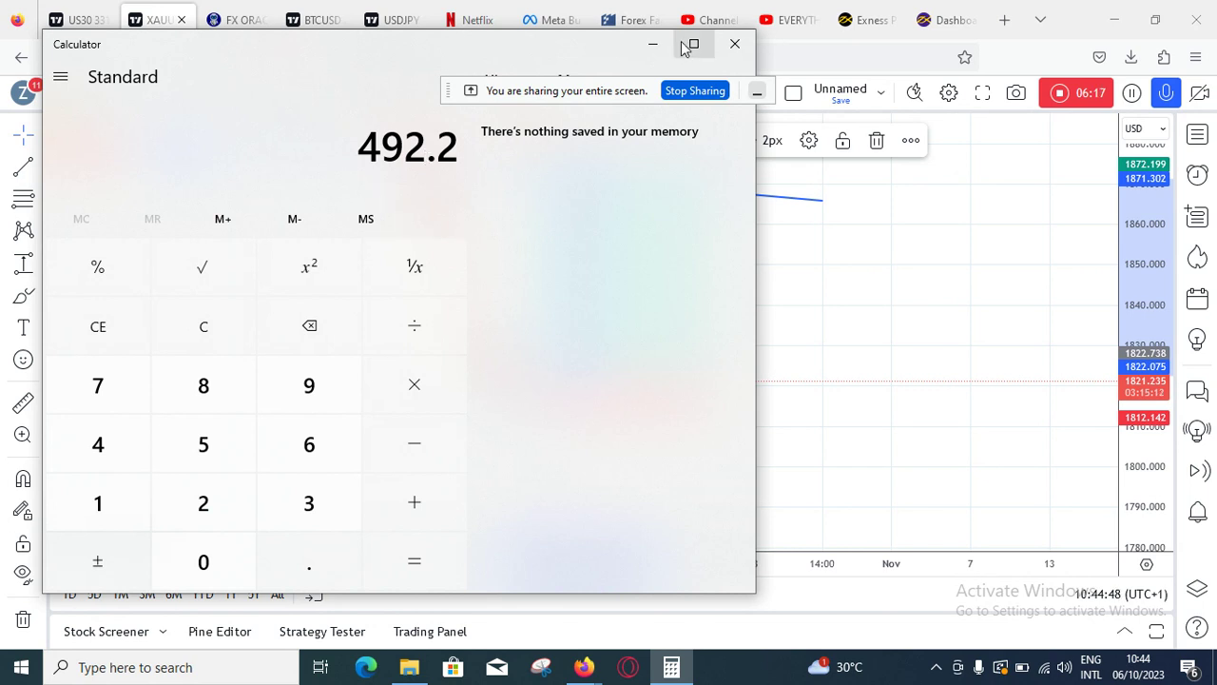
click(652, 45)
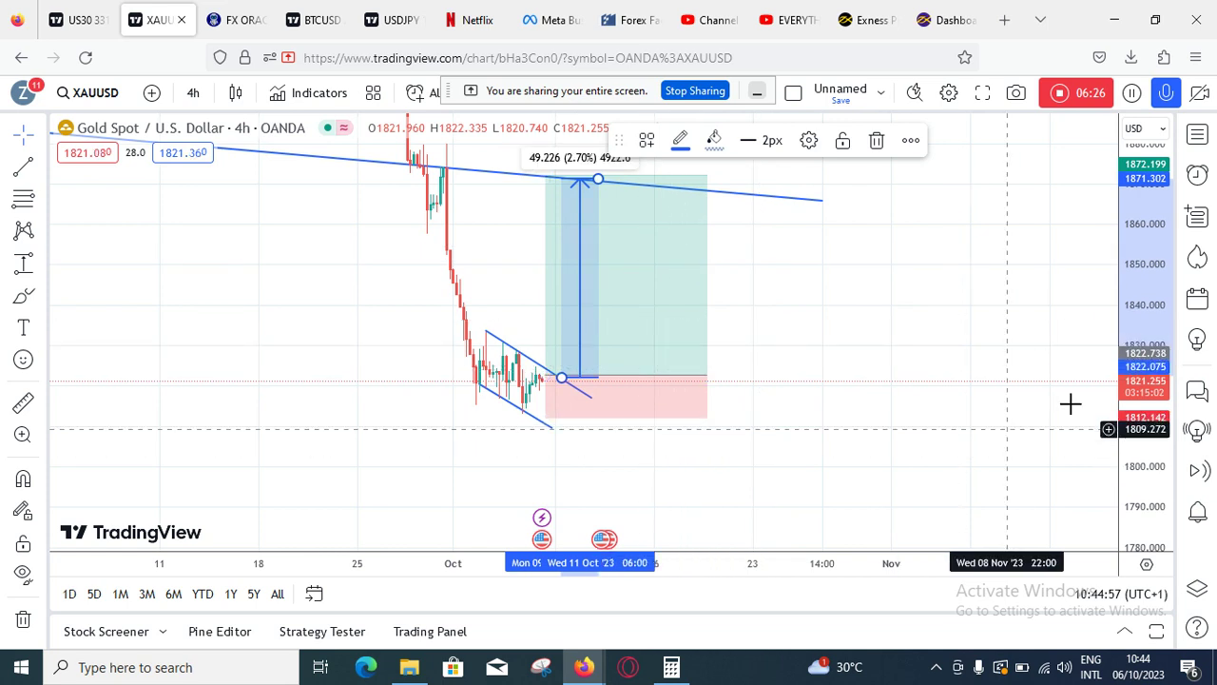
Reset and compress the price scale so the measurement, now reaching about 1948, fits in view.
scroll(994, 338, down, 2)
scroll(995, 337, down, 2)
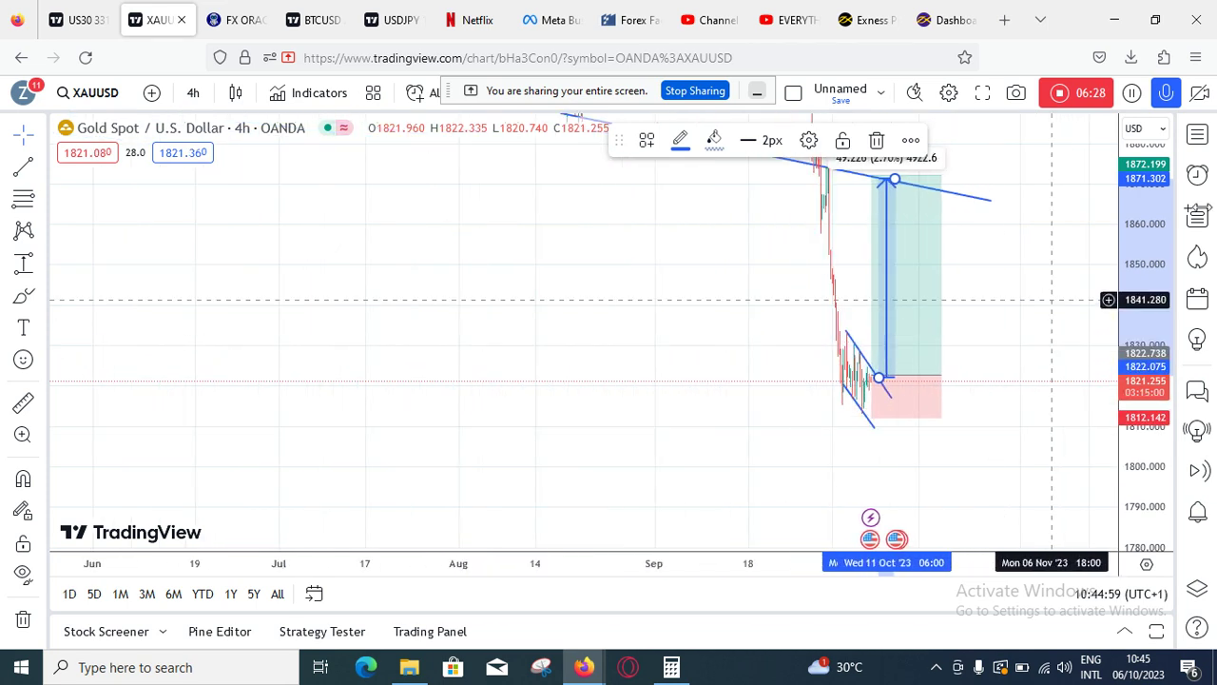
double_click(1166, 232)
drag(983, 313, 849, 453)
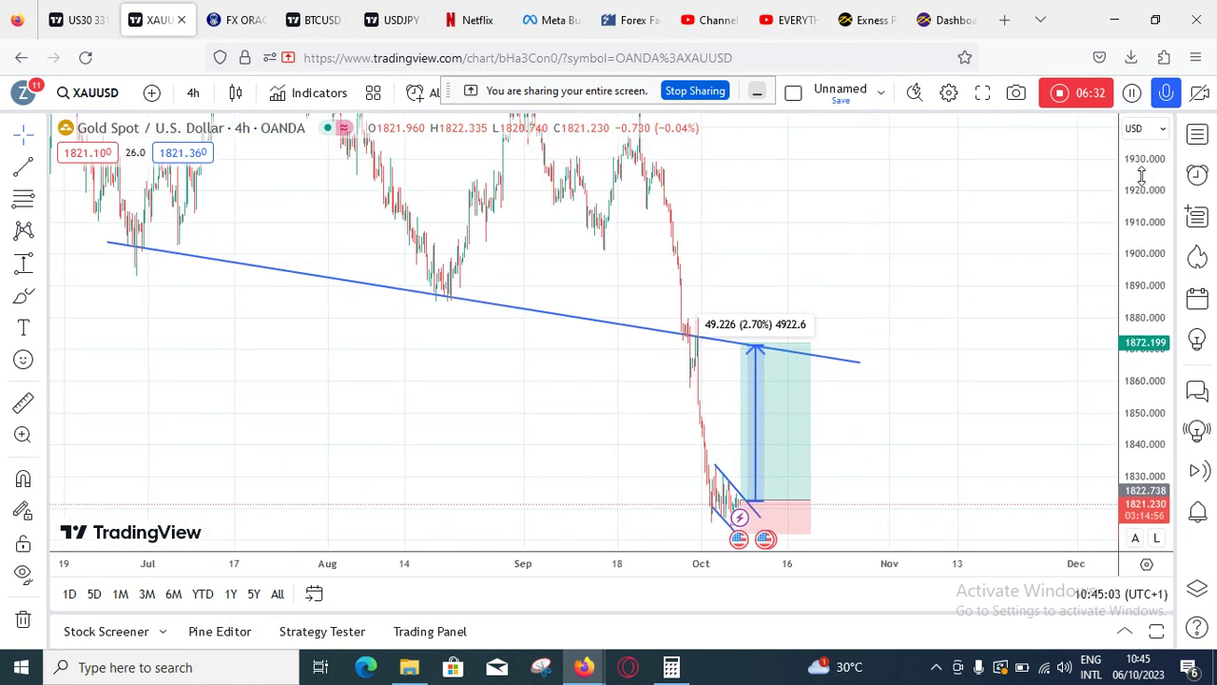
drag(1141, 176, 1149, 253)
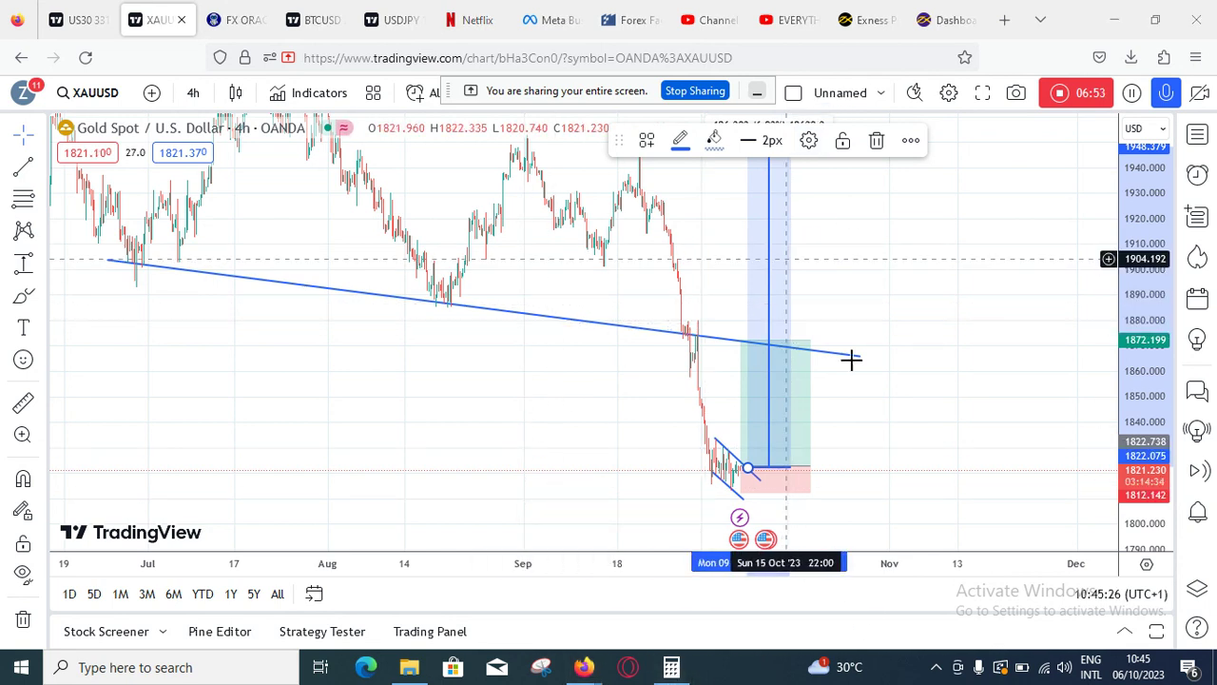
click(668, 669)
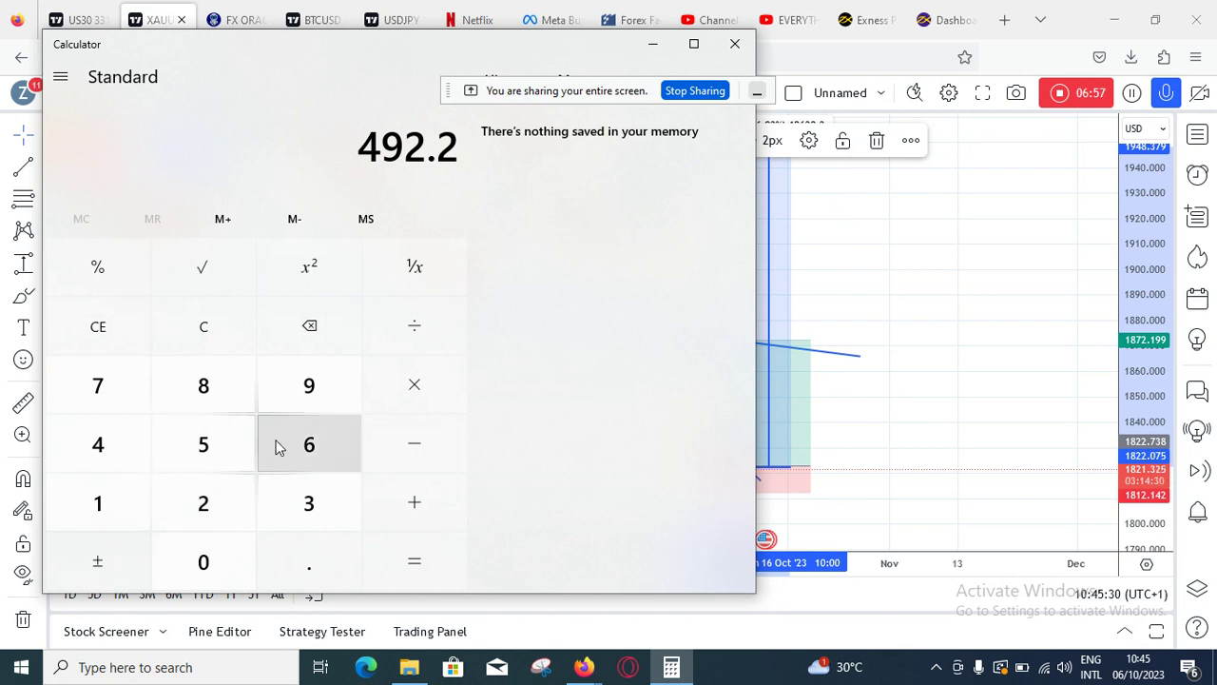
Compute 13000 × 0.1 = 1,300 in Calculator, then minimize it to show the chart.
click(142, 514)
click(320, 510)
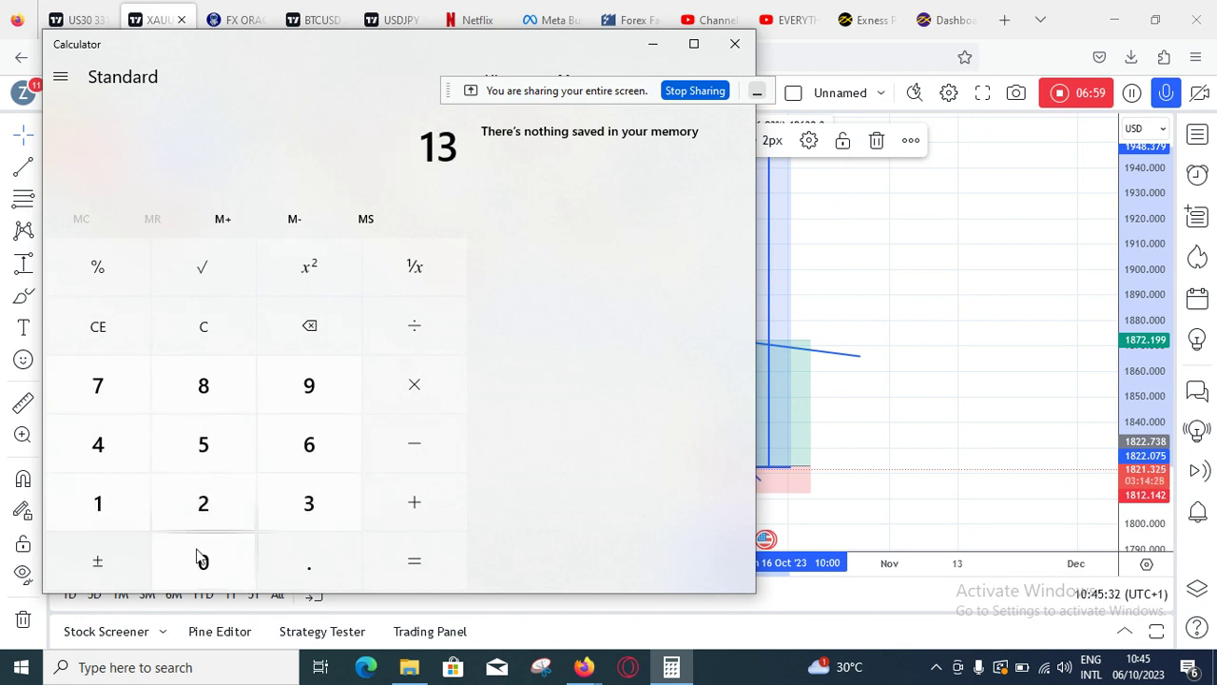
triple_click(185, 571)
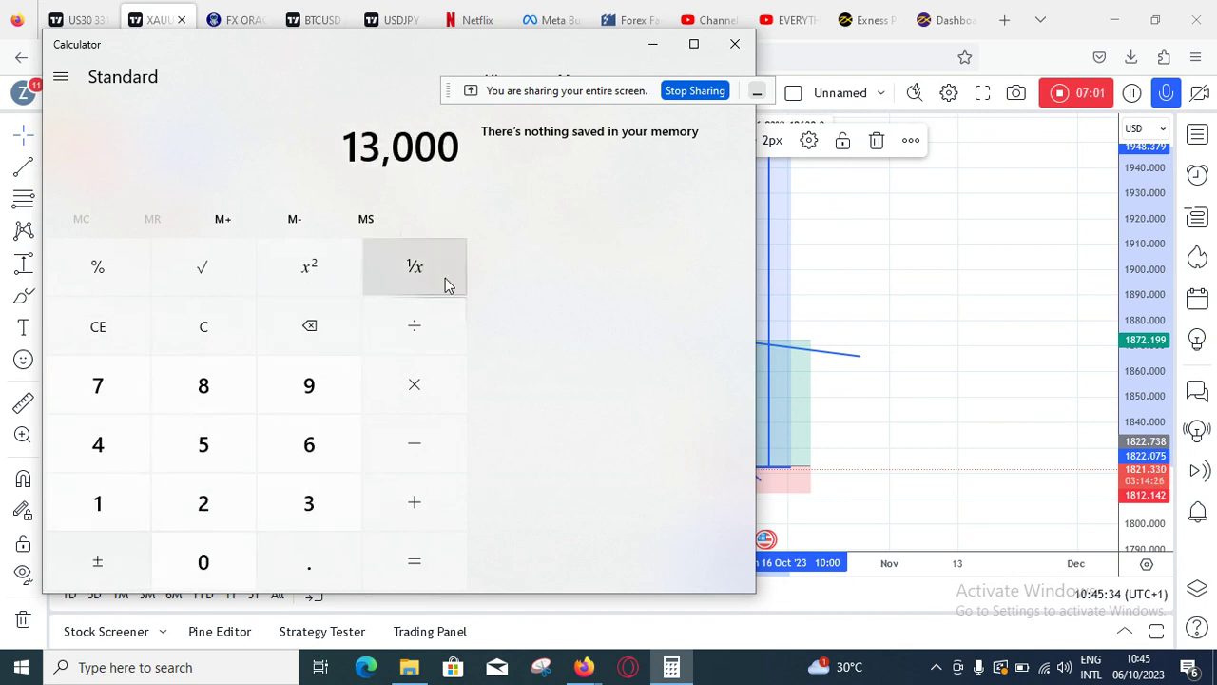
click(420, 399)
click(227, 567)
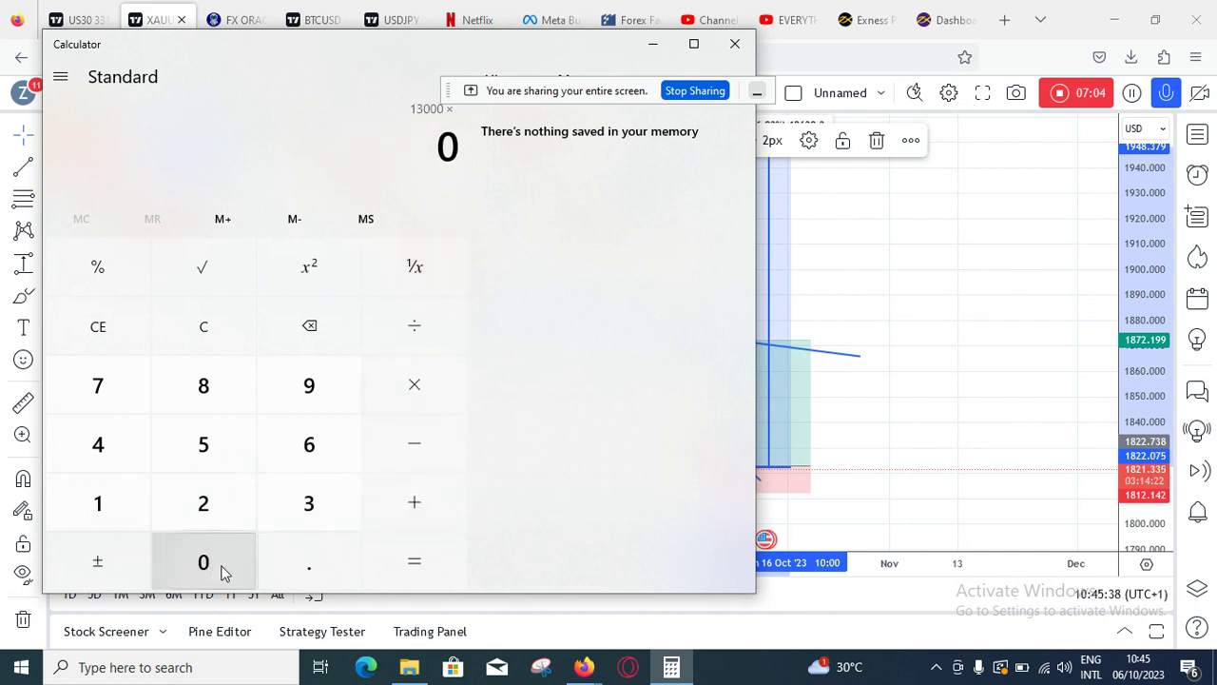
click(299, 565)
click(110, 501)
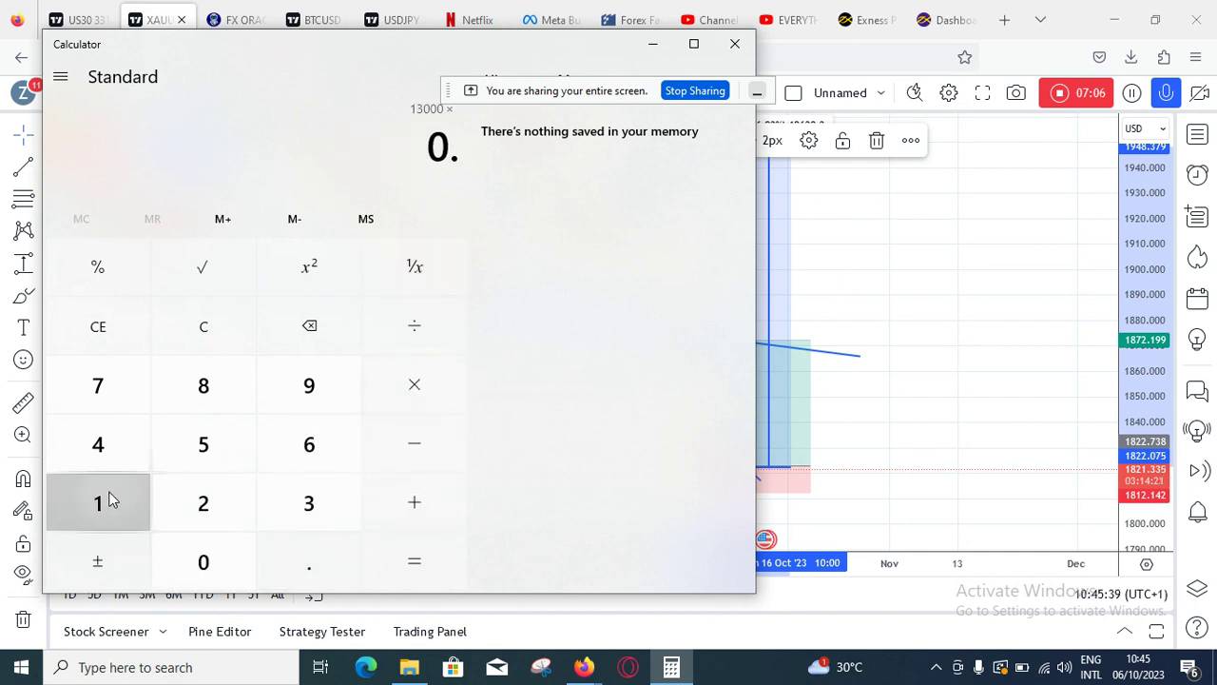
click(404, 569)
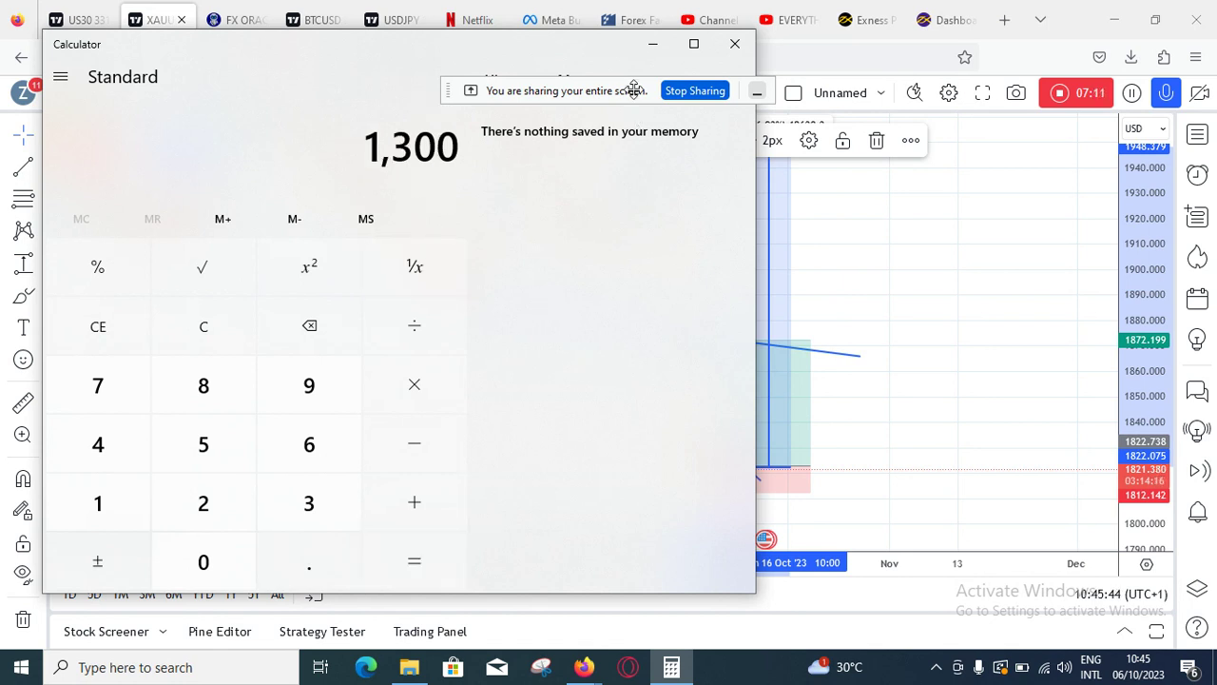
click(651, 47)
scroll(986, 345, down, 5)
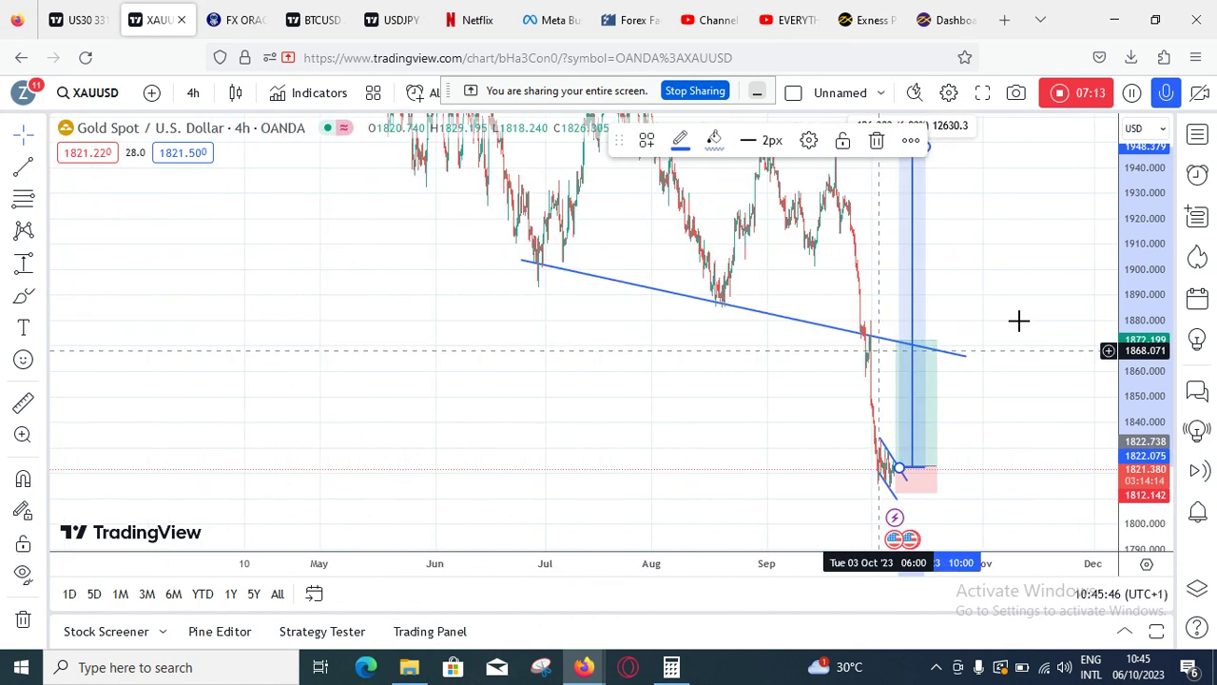
Compress the price axis and zoom so the whole setup and 126.303 (6.93%) measurement show, then switch chart tabs.
drag(1145, 186, 1014, 294)
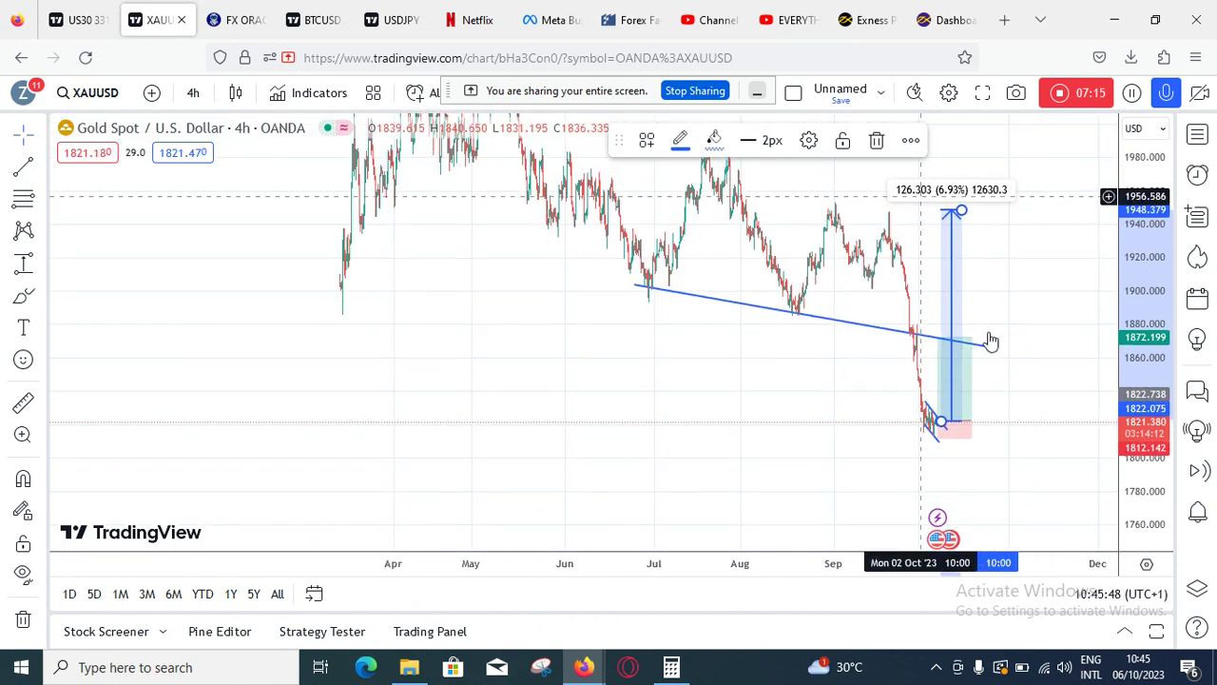
mouse_move(962, 352)
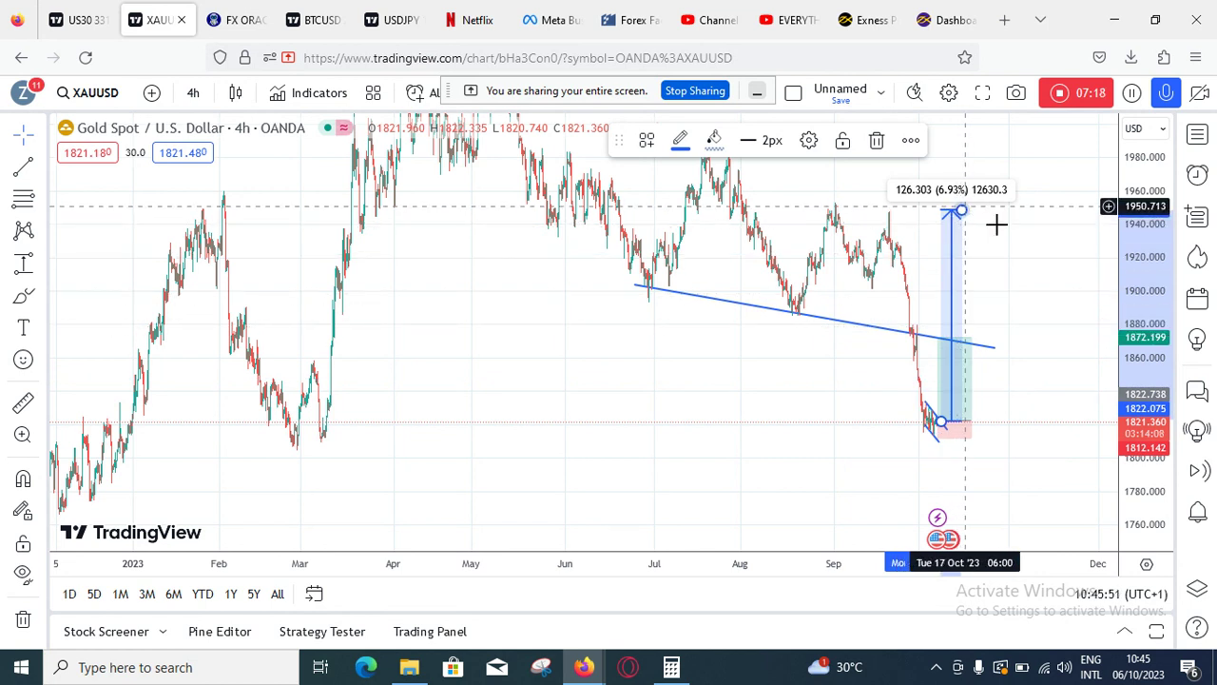
scroll(771, 381, up, 2)
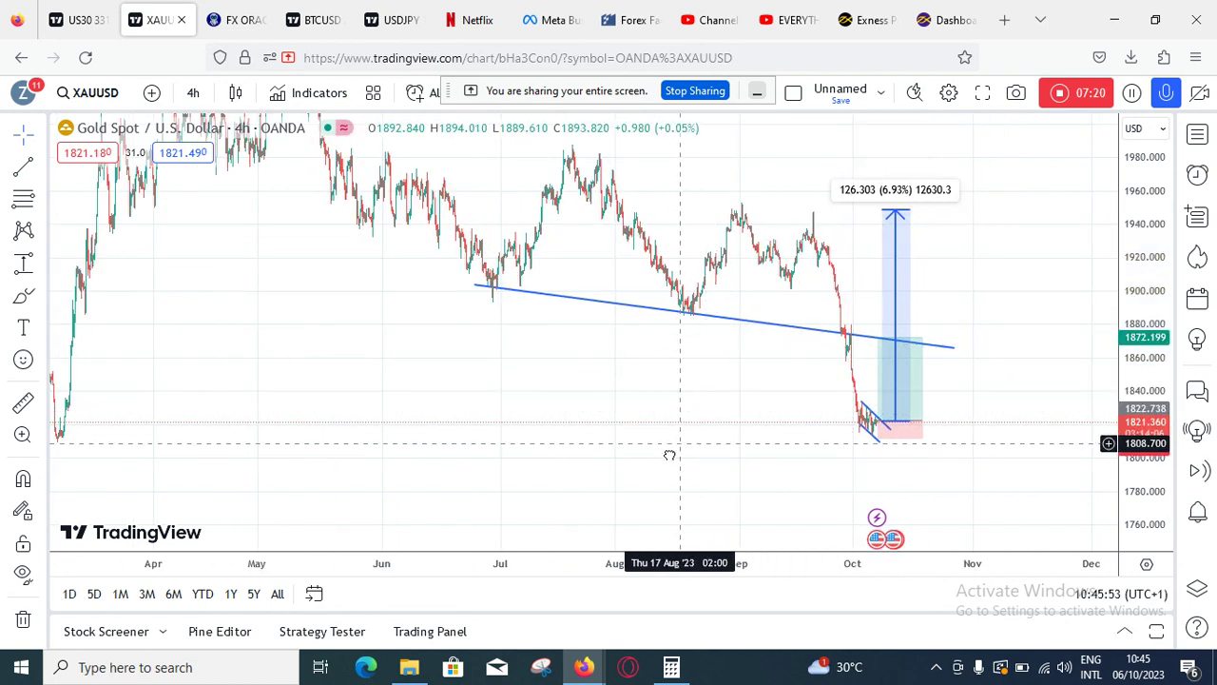
scroll(670, 451, up, 1)
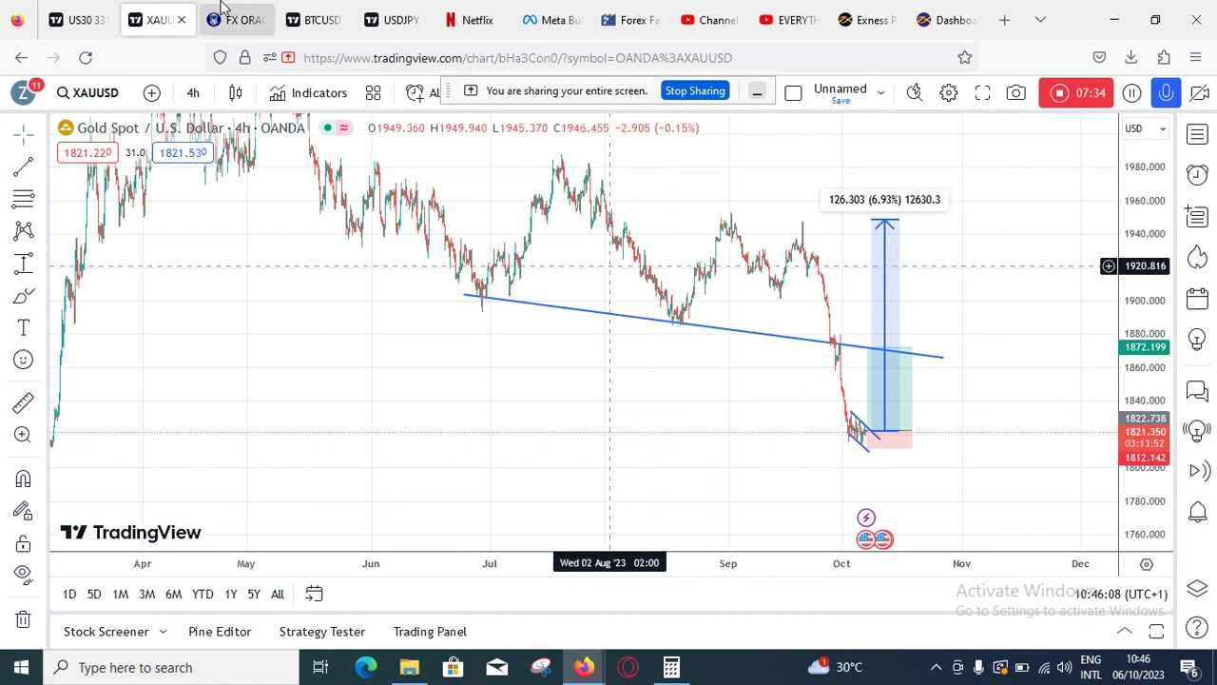
click(314, 20)
Switch to the USDJPY chart, close the connection notice, and briefly bring up then minimize Calculator.
click(393, 20)
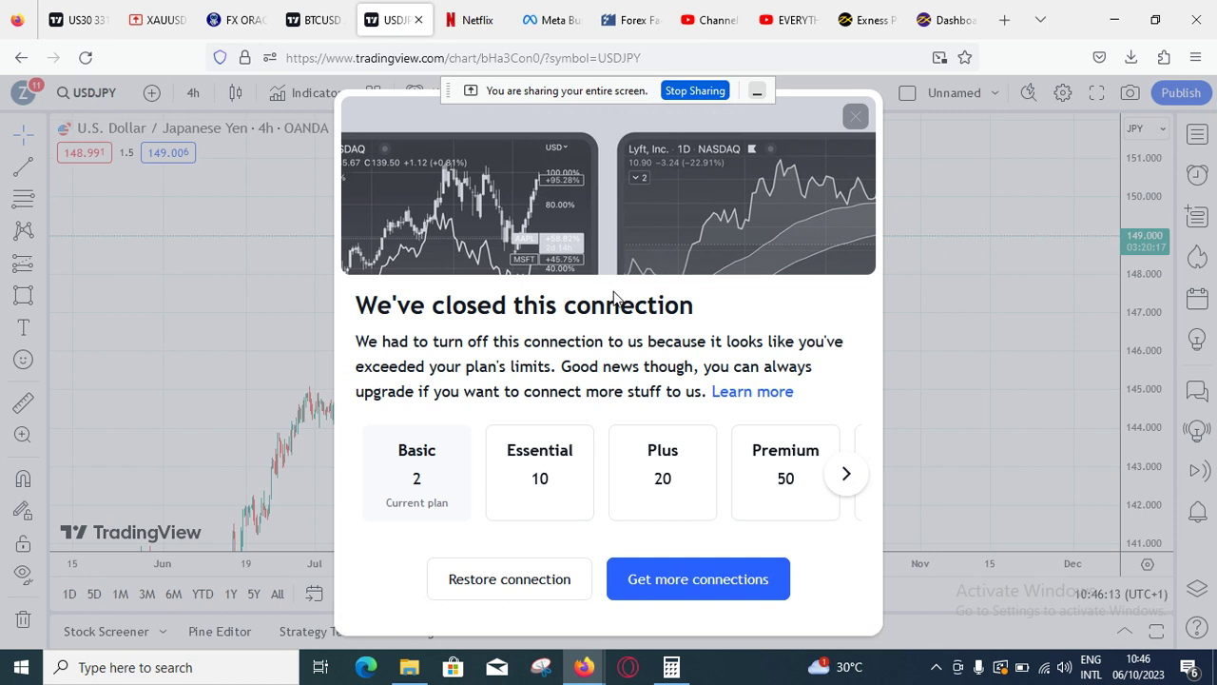
click(854, 118)
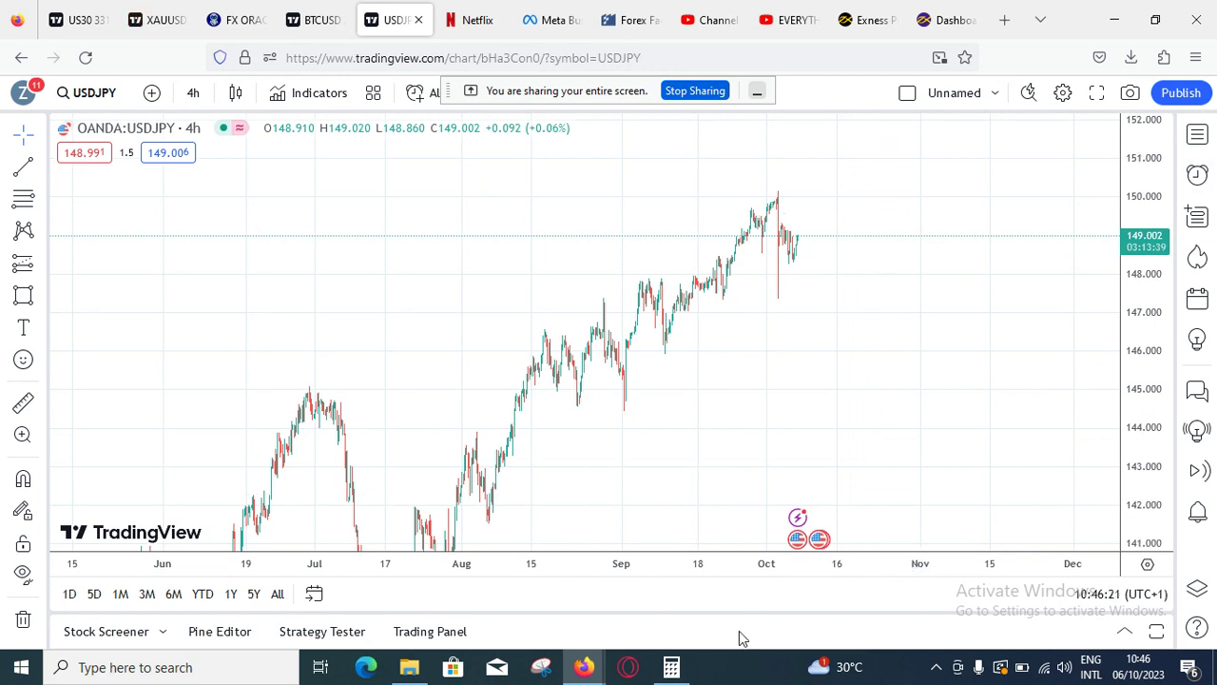
click(671, 667)
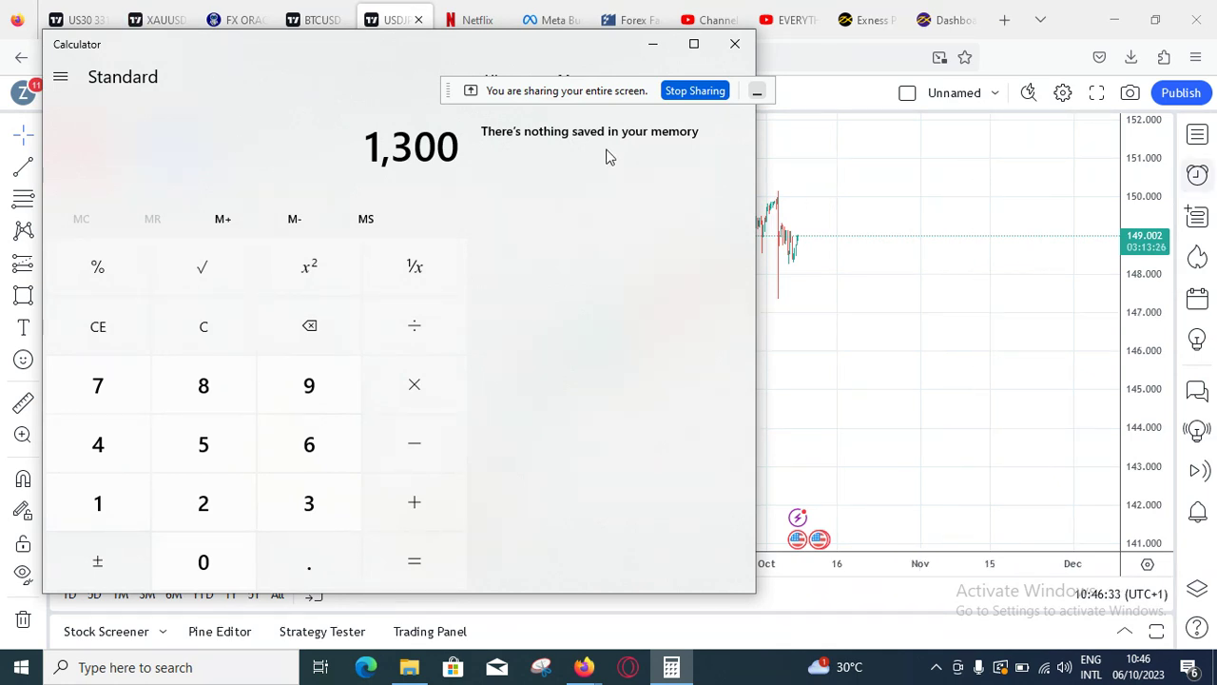
click(654, 50)
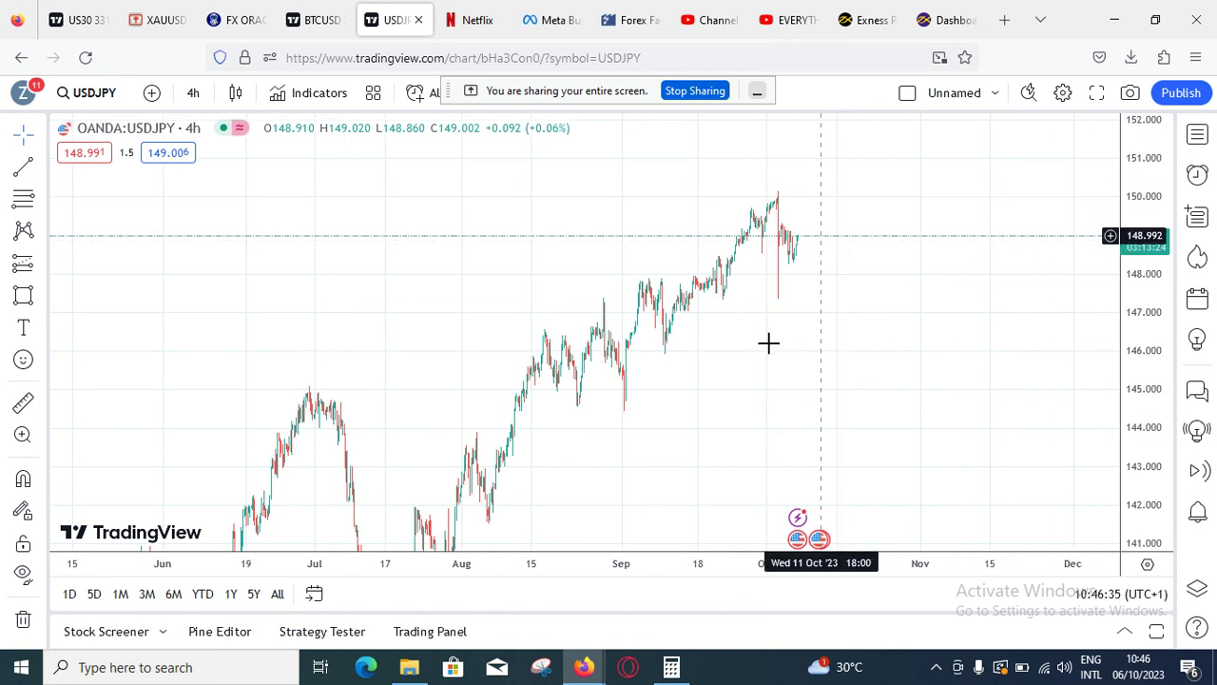
Pan and enlarge the USDJPY candles while browsing the shape and text drawing tools.
scroll(751, 351, up, 5)
drag(641, 422, 853, 492)
drag(1141, 426, 1141, 385)
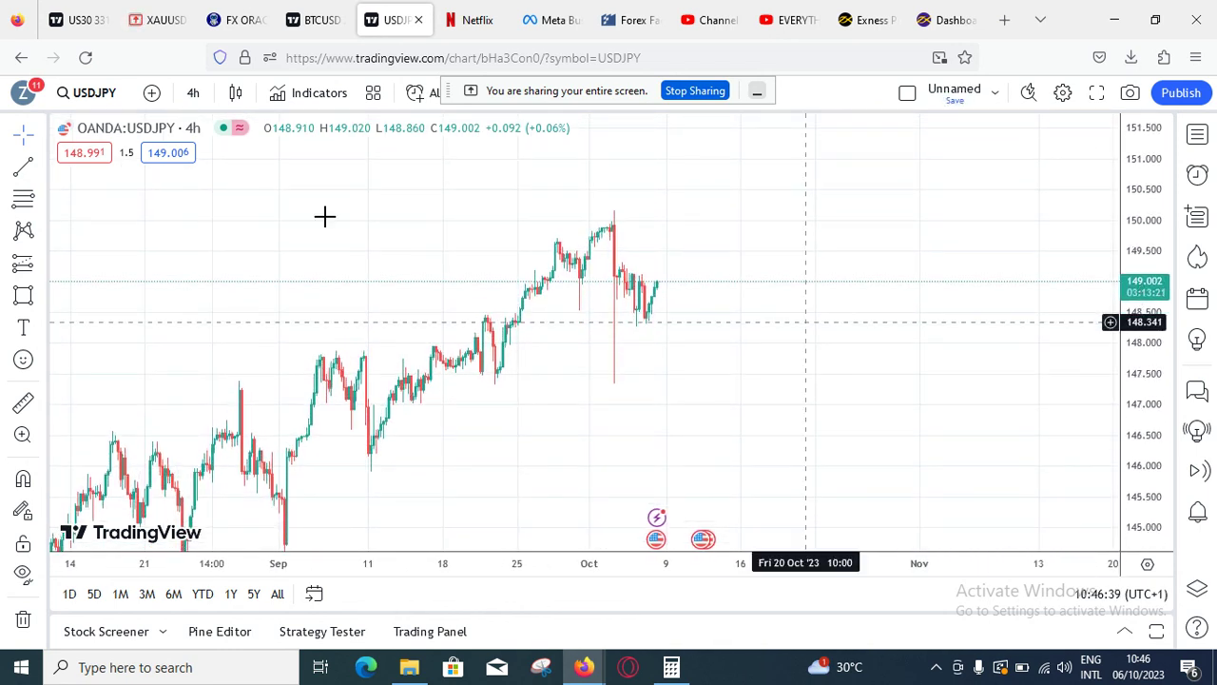
click(41, 297)
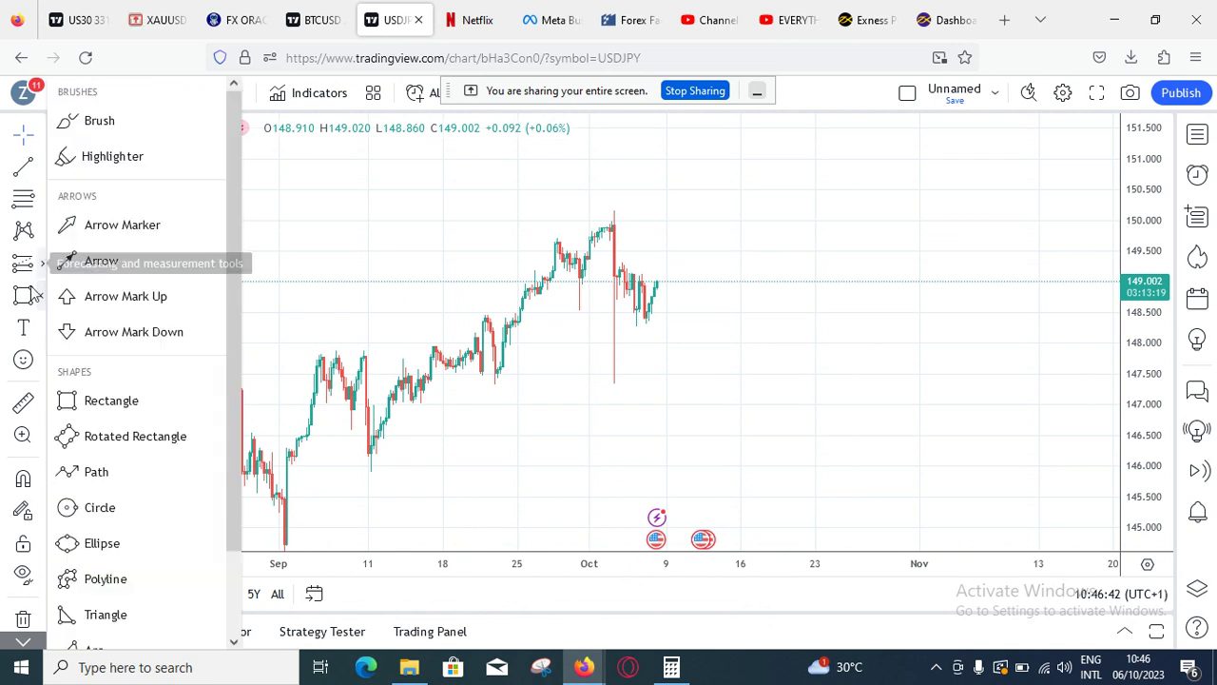
click(41, 330)
click(42, 330)
click(43, 331)
click(44, 331)
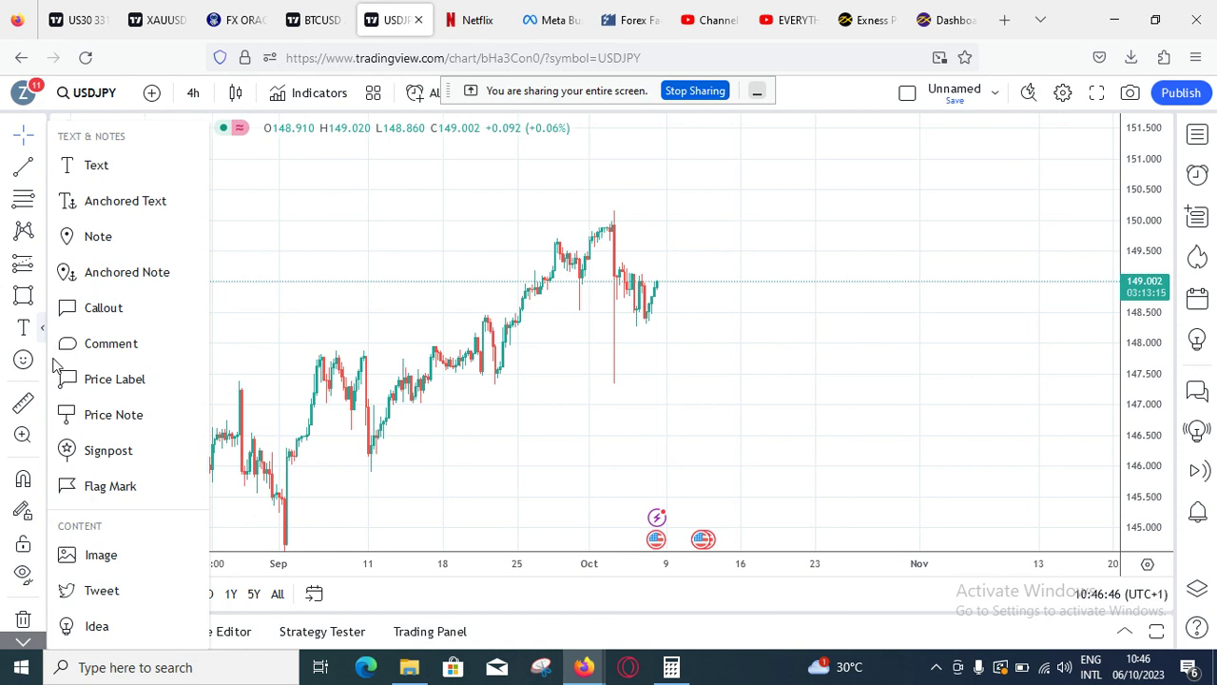
Place and delete a small Price Range measurement on USDJPY, then return to the XAUUSD chart.
click(42, 264)
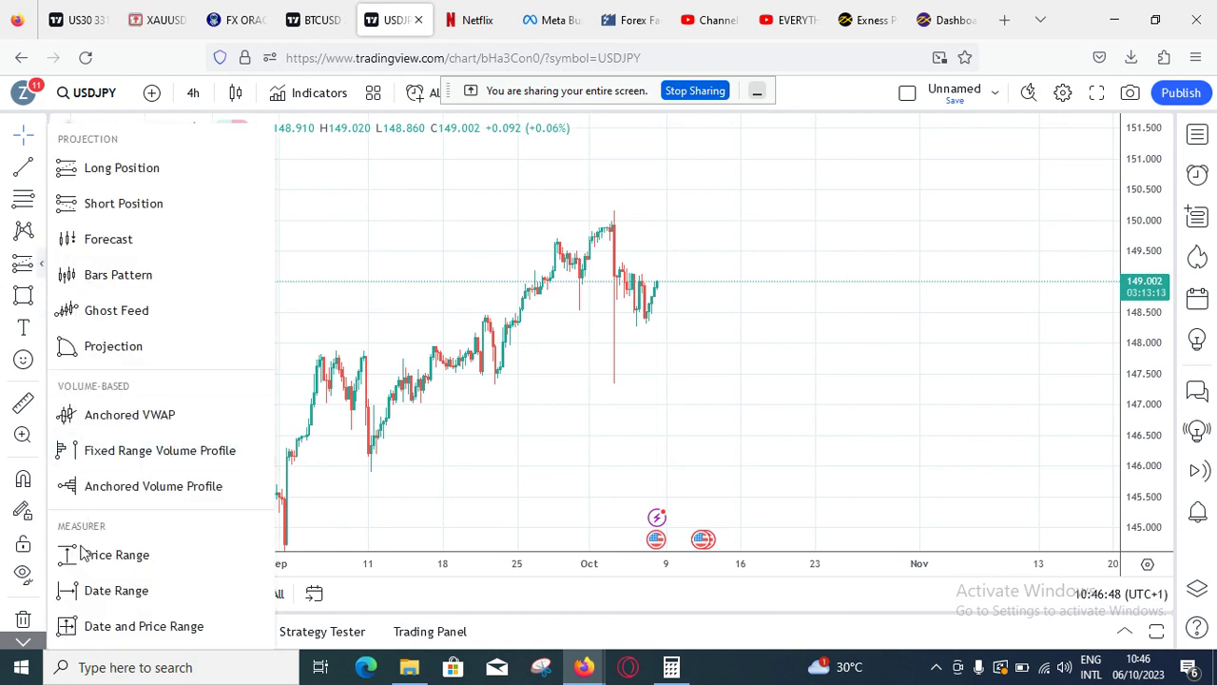
click(172, 552)
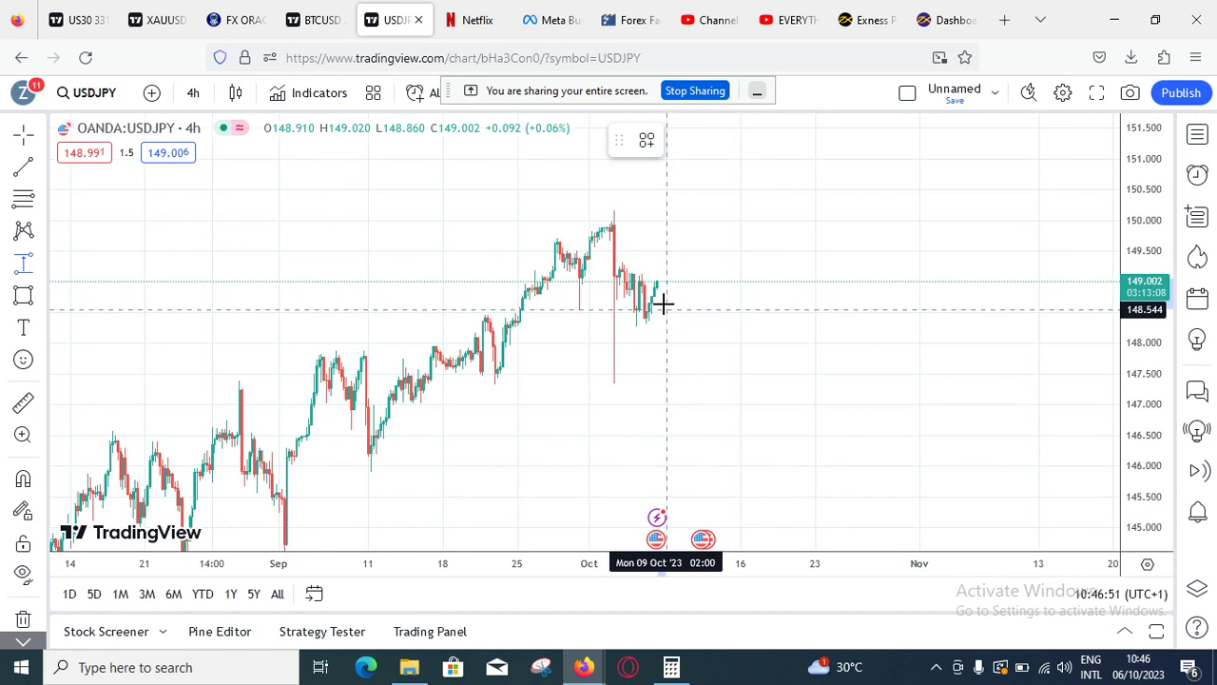
click(42, 264)
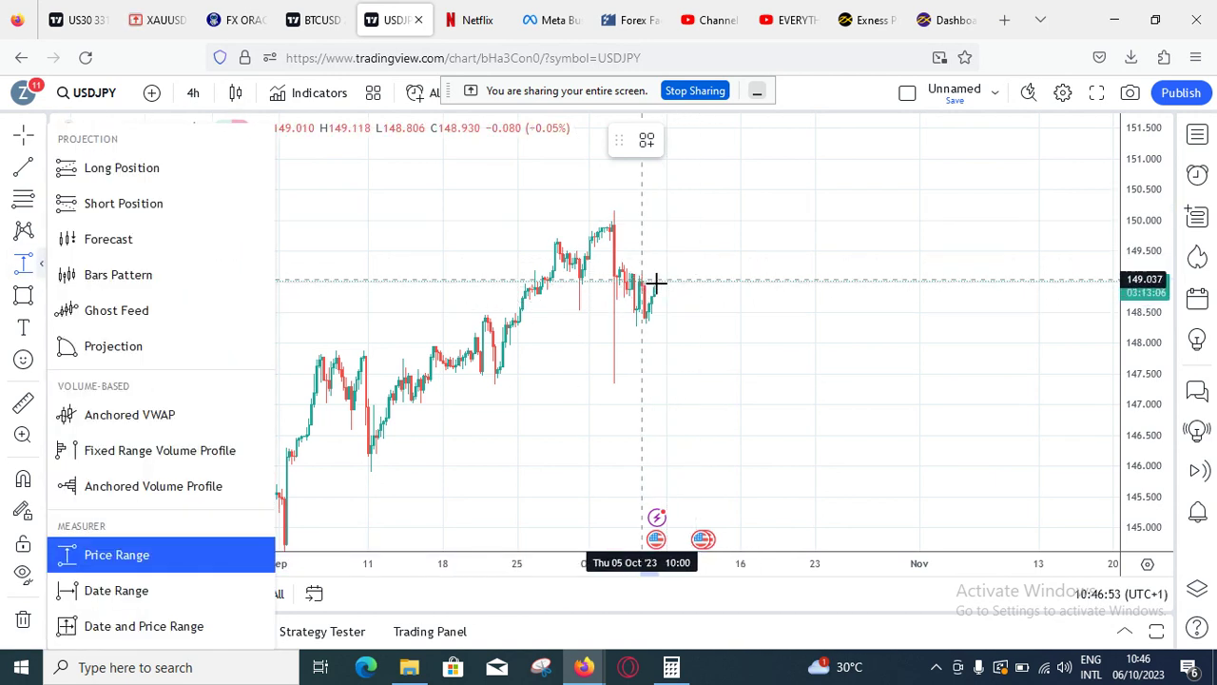
click(27, 264)
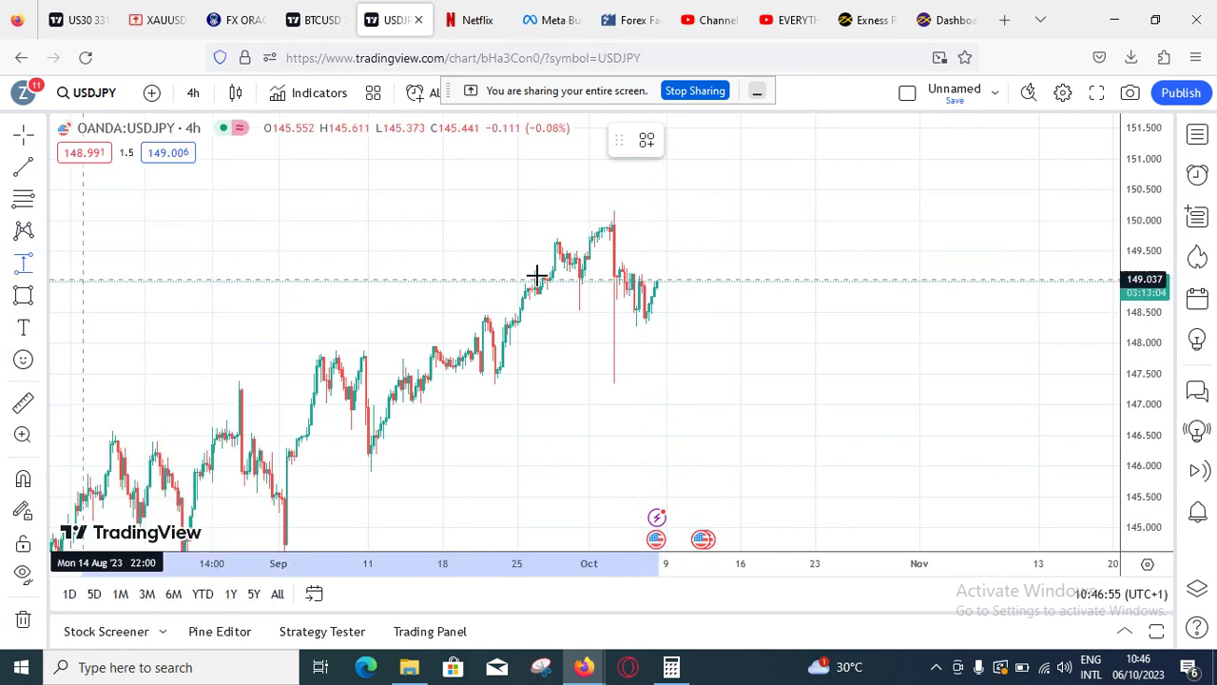
click(657, 283)
click(660, 310)
key(Delete)
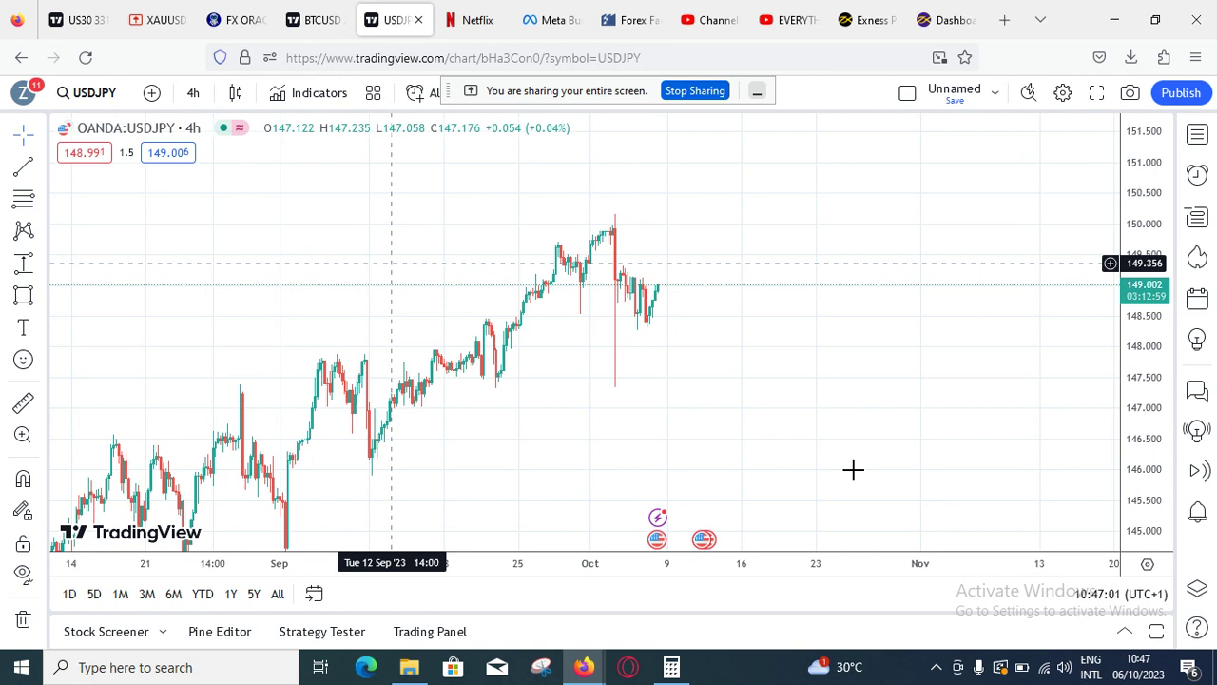
click(154, 20)
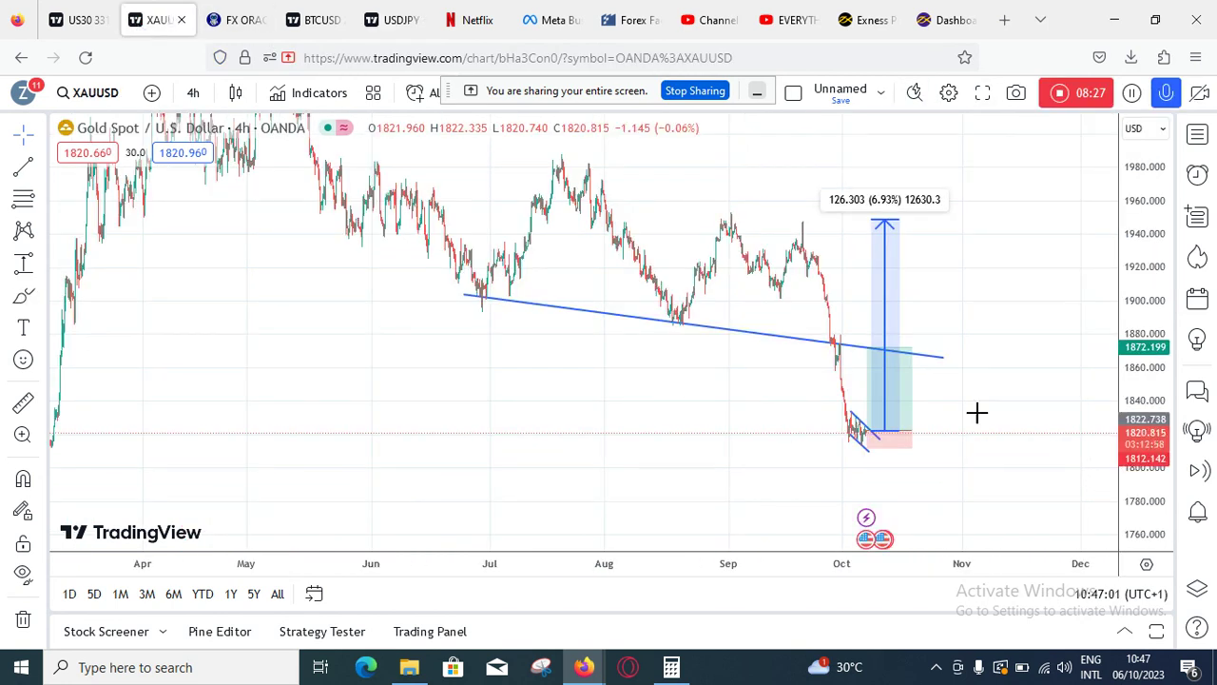